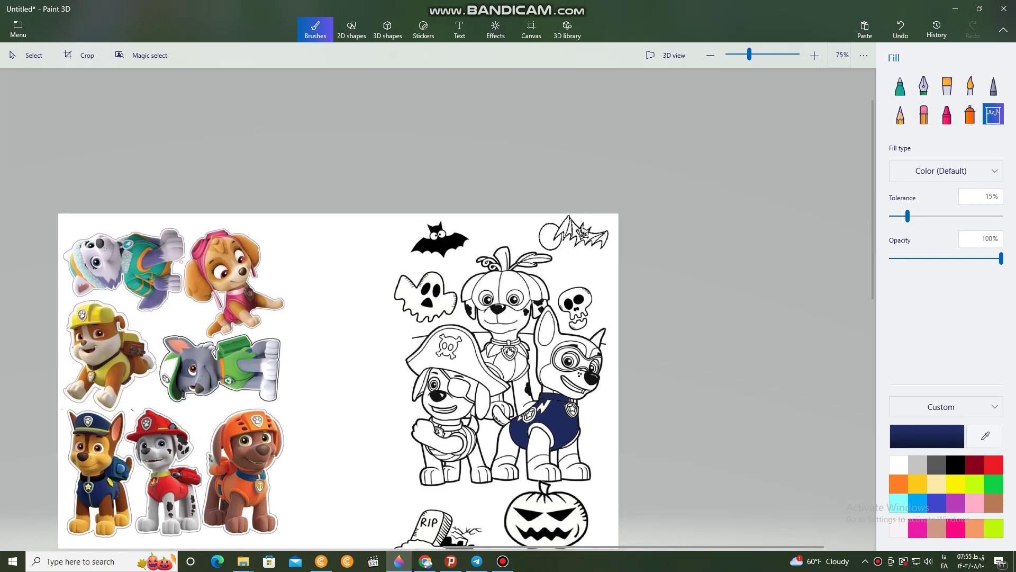
- Fill the vest's lightning bolt, badge star and sleeve trims, and the hood of the pup in the navy vest, with yellow
{"action": "scroll", "coordinate": [556, 476], "scroll_direction": "up", "scroll_amount": 5}
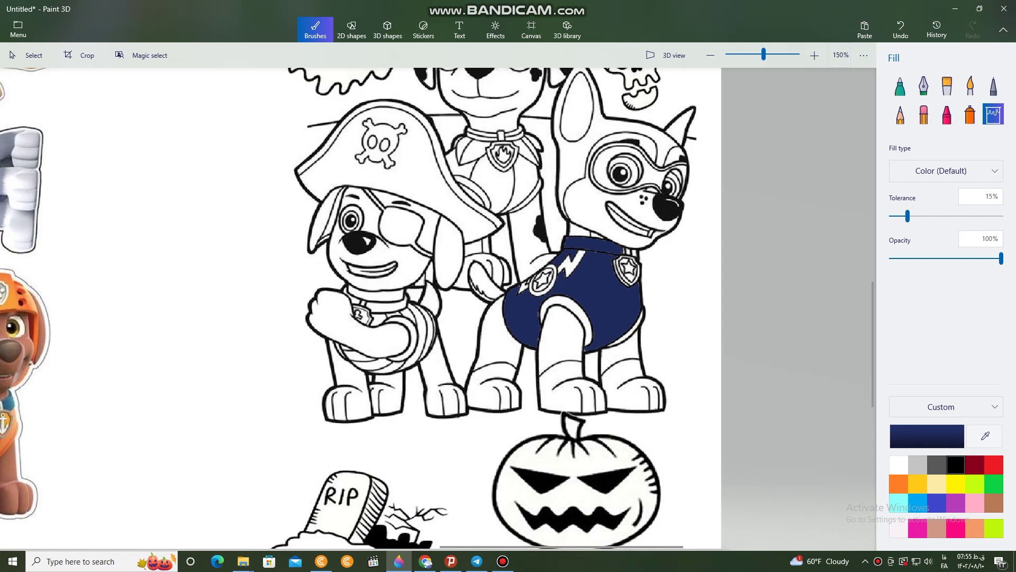
{"action": "left_click", "coordinate": [956, 484]}
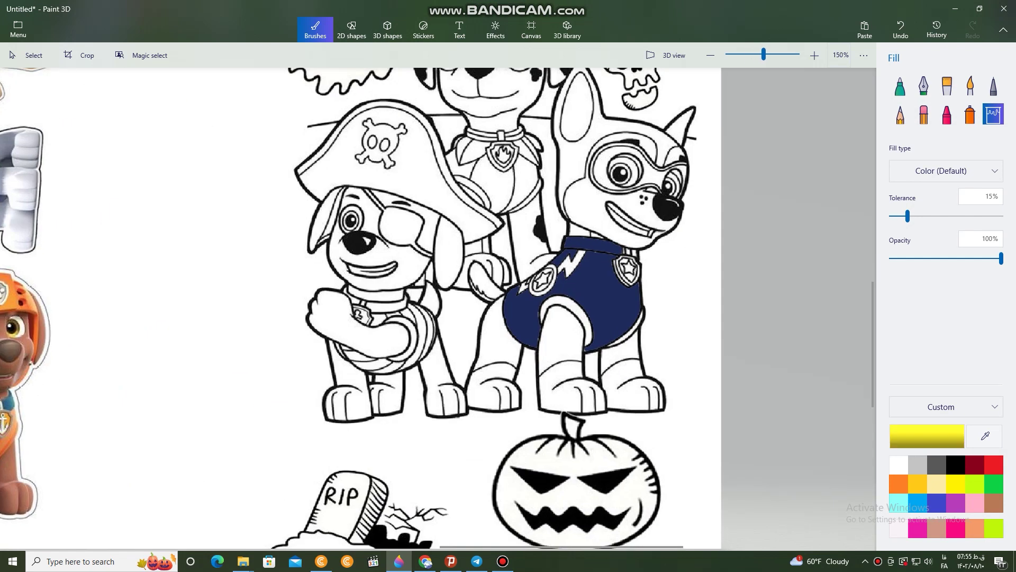
{"action": "left_click", "coordinate": [572, 262]}
{"action": "left_click", "coordinate": [524, 287]}
{"action": "left_click", "coordinate": [542, 279]}
{"action": "left_click", "coordinate": [560, 301]}
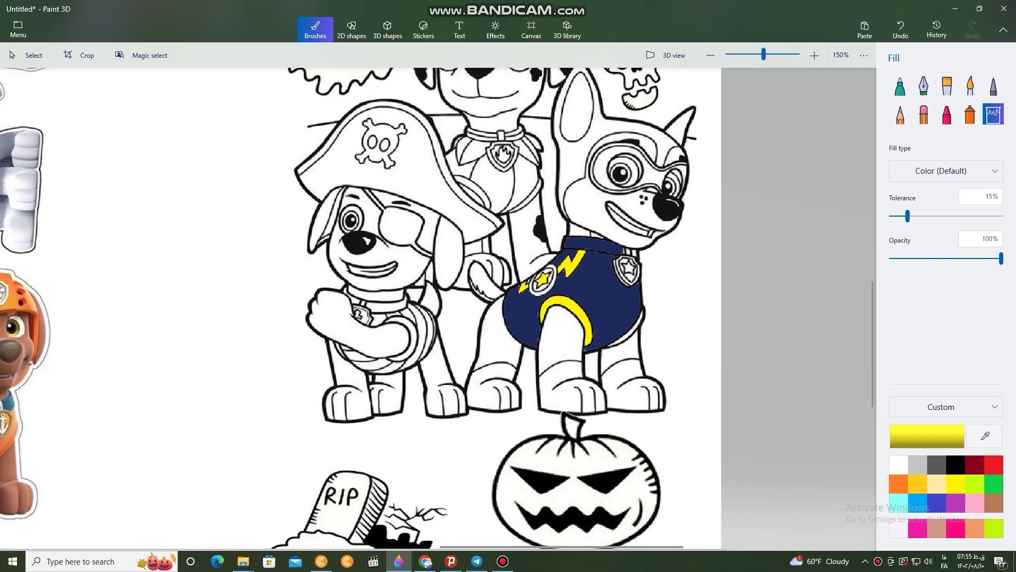
{"action": "left_click", "coordinate": [624, 337]}
{"action": "left_click", "coordinate": [601, 134]}
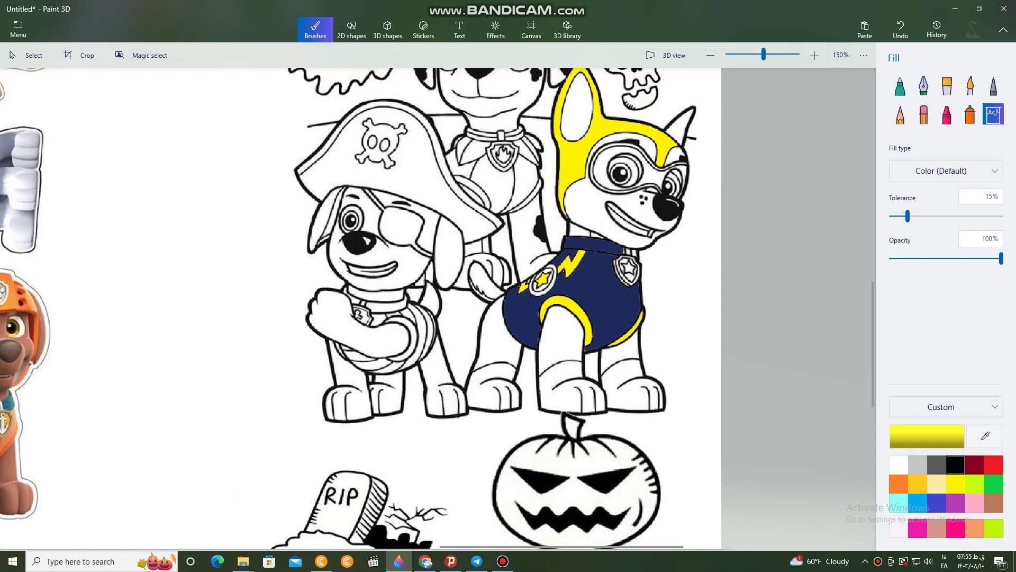
- Fill the background of the vest's round star badge with dark red and its outer ring with orange
{"action": "left_click", "coordinate": [974, 464]}
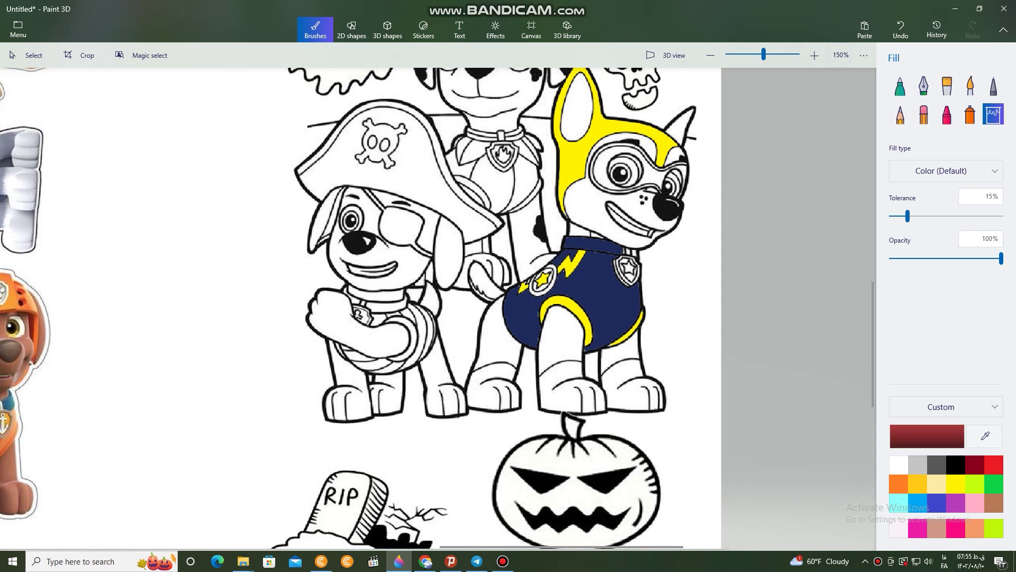
{"action": "left_click", "coordinate": [536, 288]}
{"action": "left_click", "coordinate": [551, 277]}
{"action": "left_click", "coordinate": [547, 270]}
{"action": "left_click", "coordinate": [898, 483]}
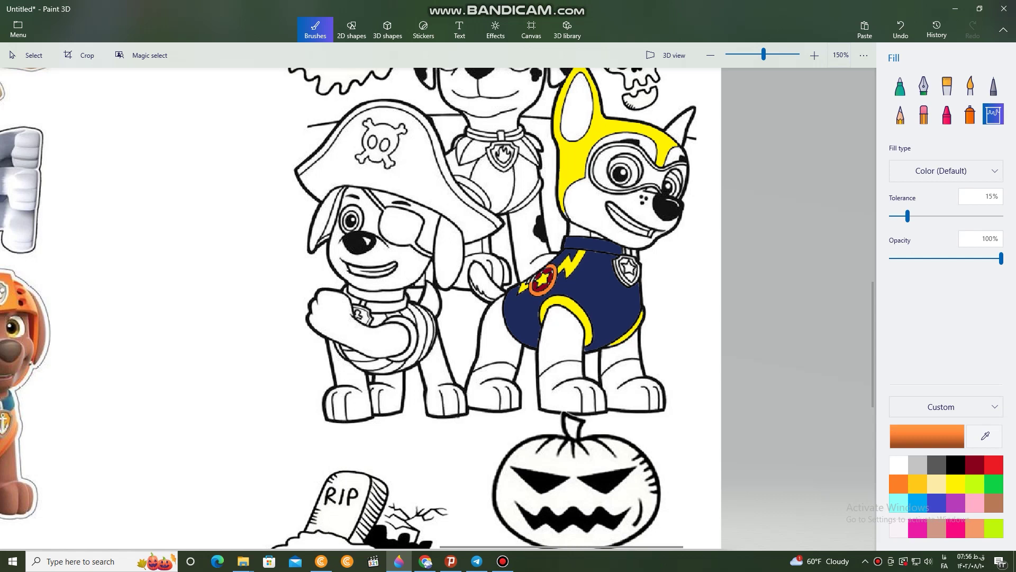
- Sample brown from the reference police pup and fill the upper legs of the pup in the navy vest
{"action": "scroll", "coordinate": [561, 323], "scroll_direction": "down", "scroll_amount": 5}
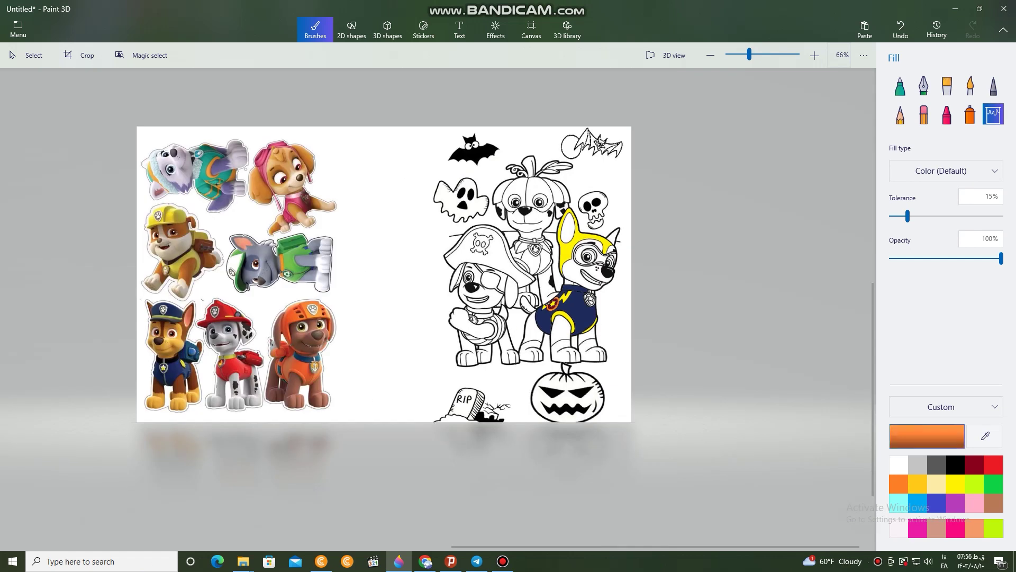
{"action": "left_click", "coordinate": [985, 435]}
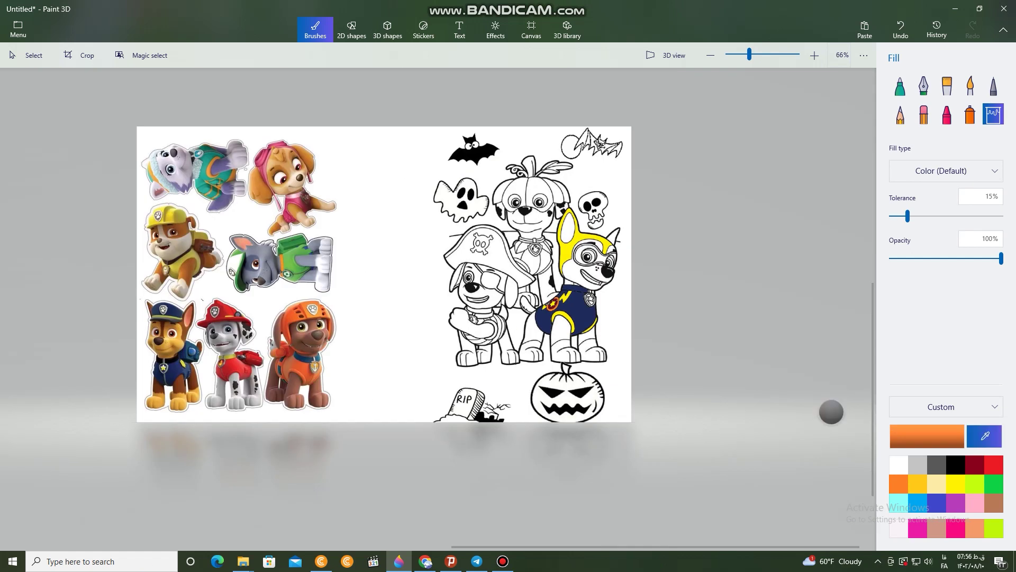
{"action": "left_click", "coordinate": [186, 356]}
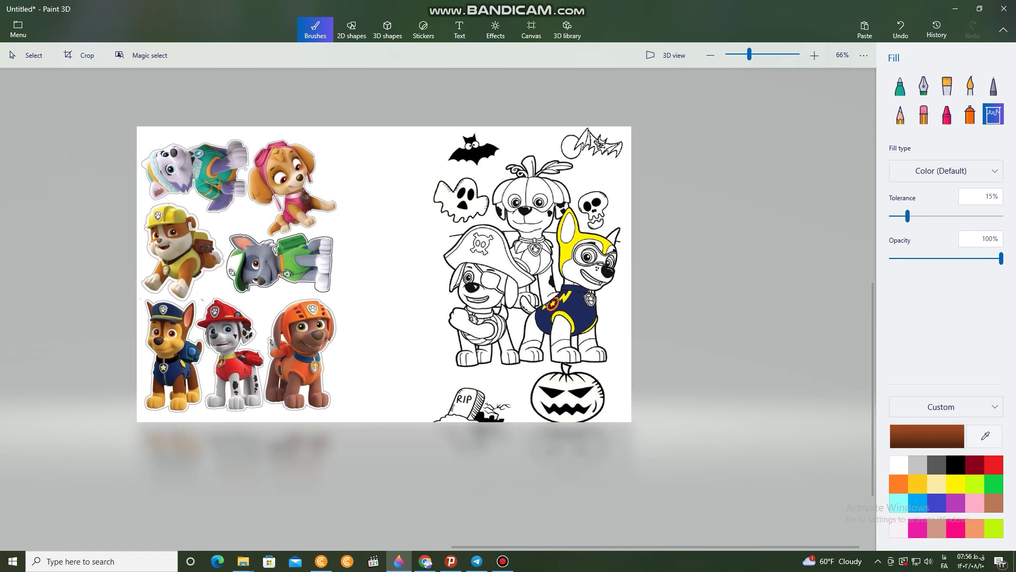
{"action": "left_click", "coordinate": [533, 328]}
{"action": "left_click", "coordinate": [561, 331]}
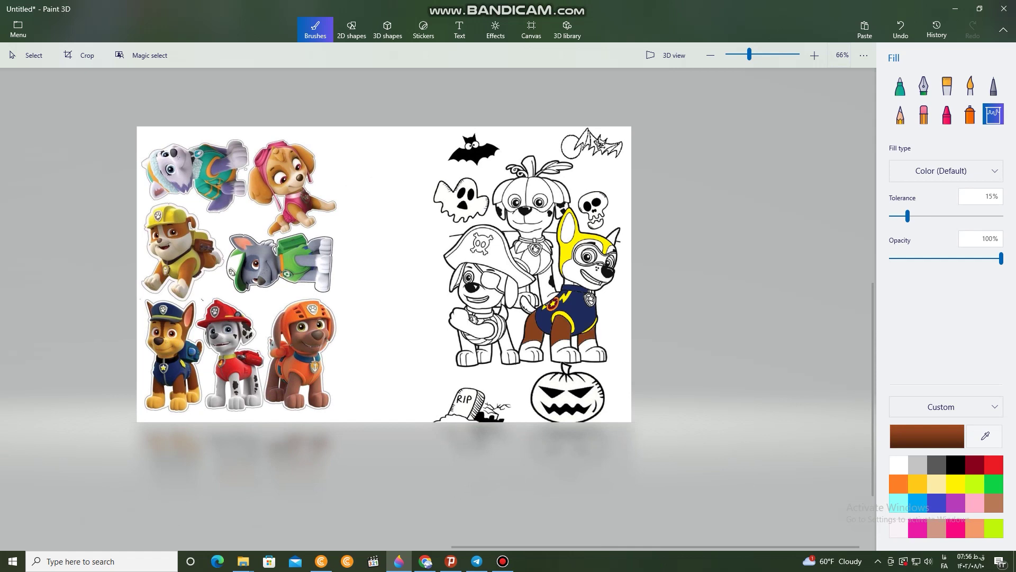
- Sample light tan from the reference police pup and fill the paws of the pup in the navy vest
{"action": "left_click", "coordinate": [984, 436]}
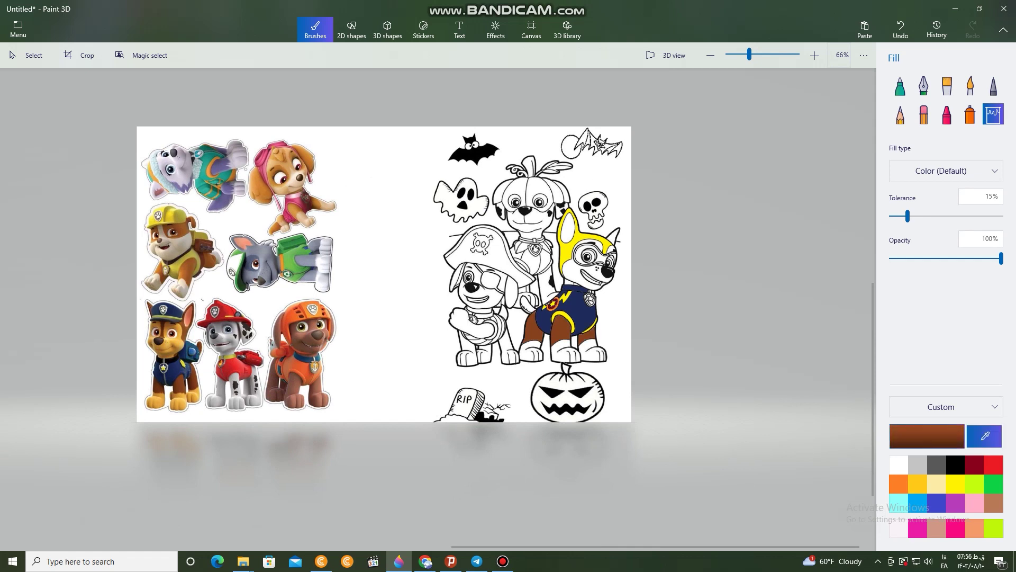
{"action": "left_click", "coordinate": [175, 370]}
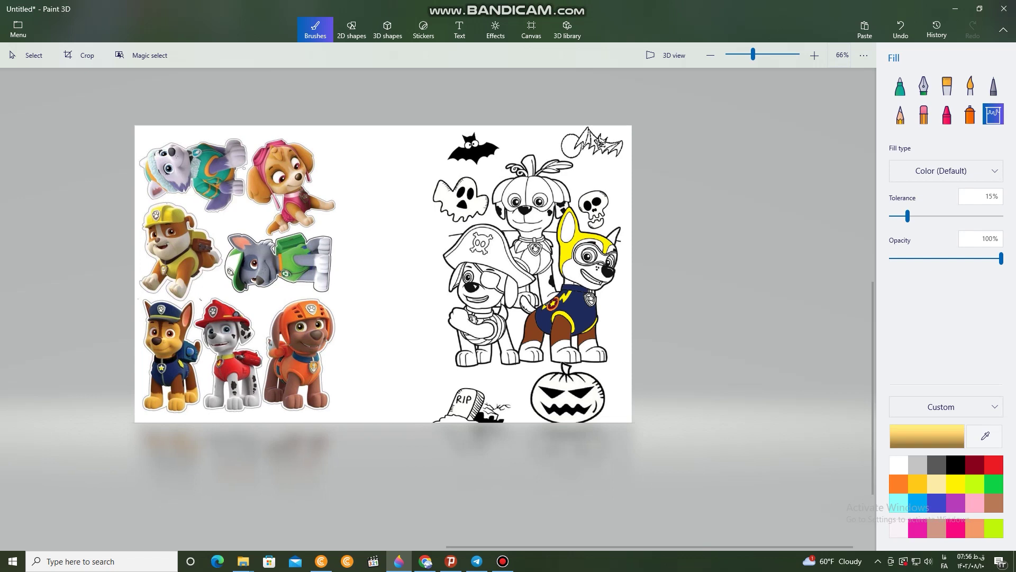
{"action": "scroll", "coordinate": [546, 338], "scroll_direction": "up", "scroll_amount": 2}
{"action": "left_click", "coordinate": [522, 350]}
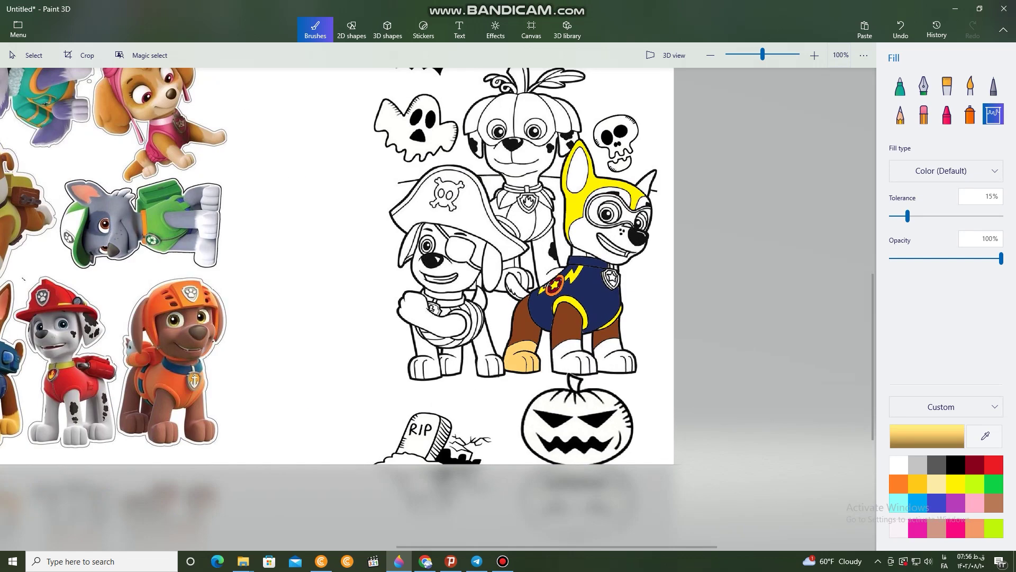
{"action": "left_click", "coordinate": [568, 350]}
{"action": "left_click", "coordinate": [614, 360]}
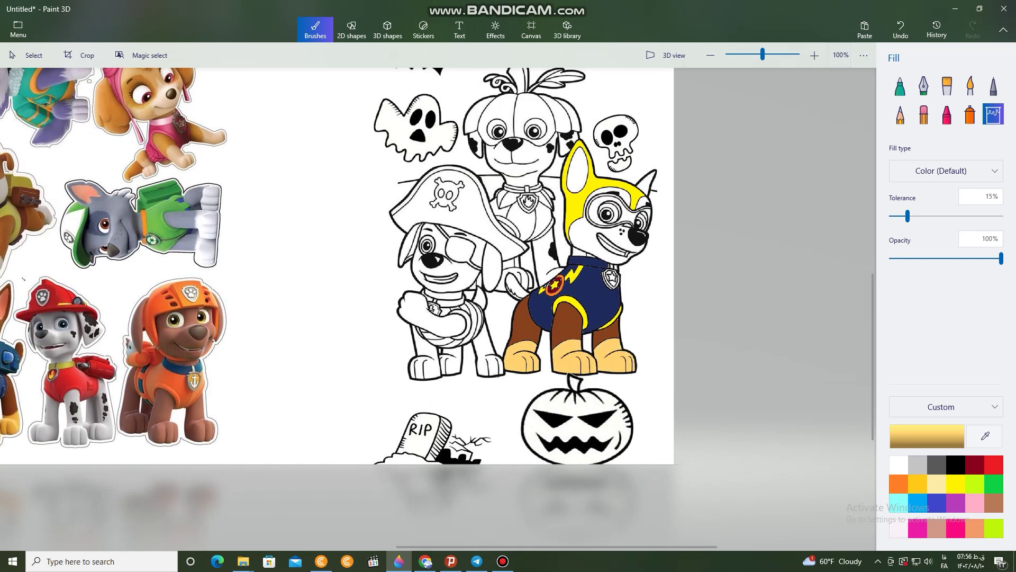
- Fill the tail of the pup in the navy vest with brown sampled from the drawing
{"action": "left_click", "coordinate": [985, 436]}
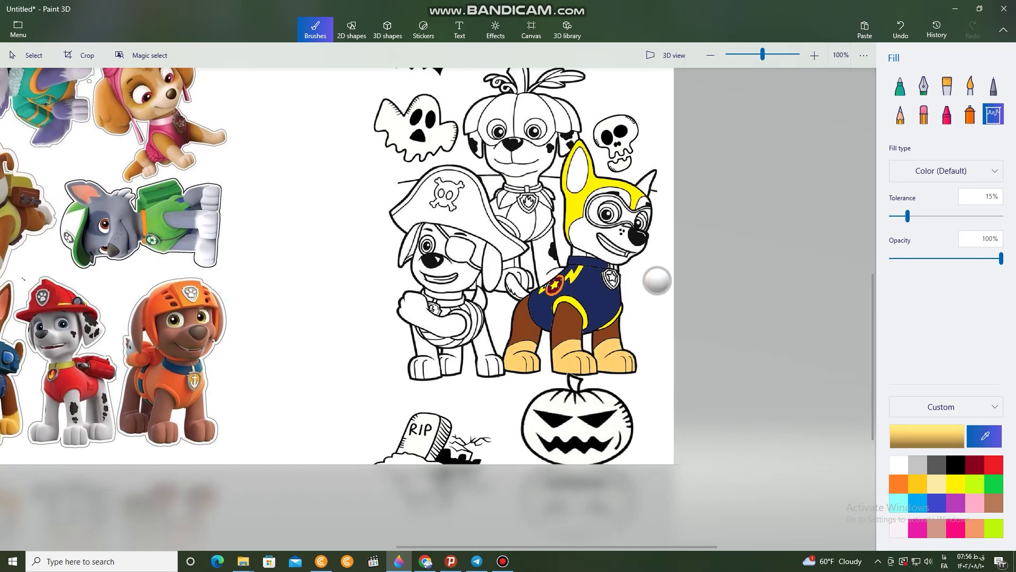
{"action": "left_click", "coordinate": [525, 288]}
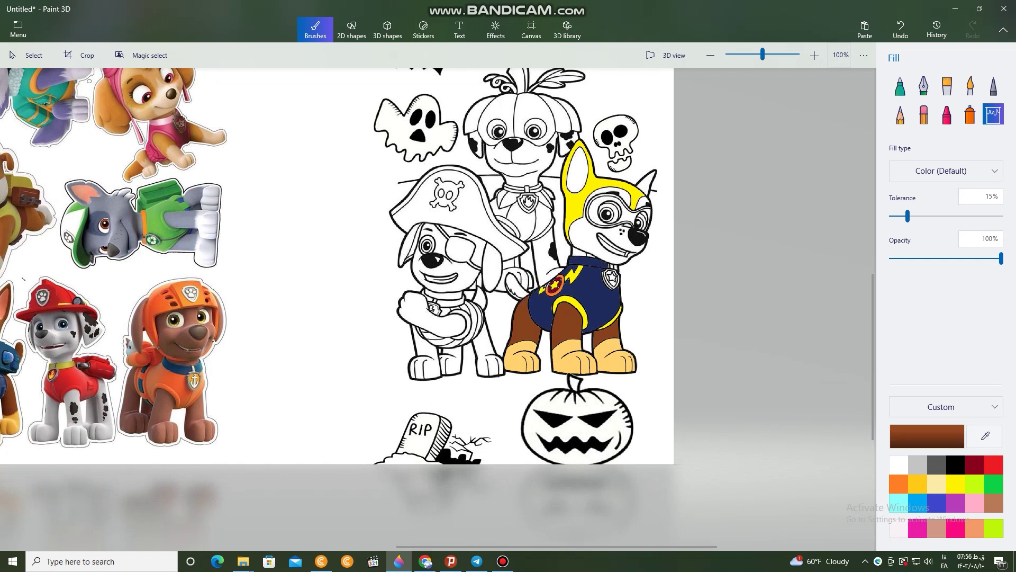
{"action": "left_click", "coordinate": [514, 286]}
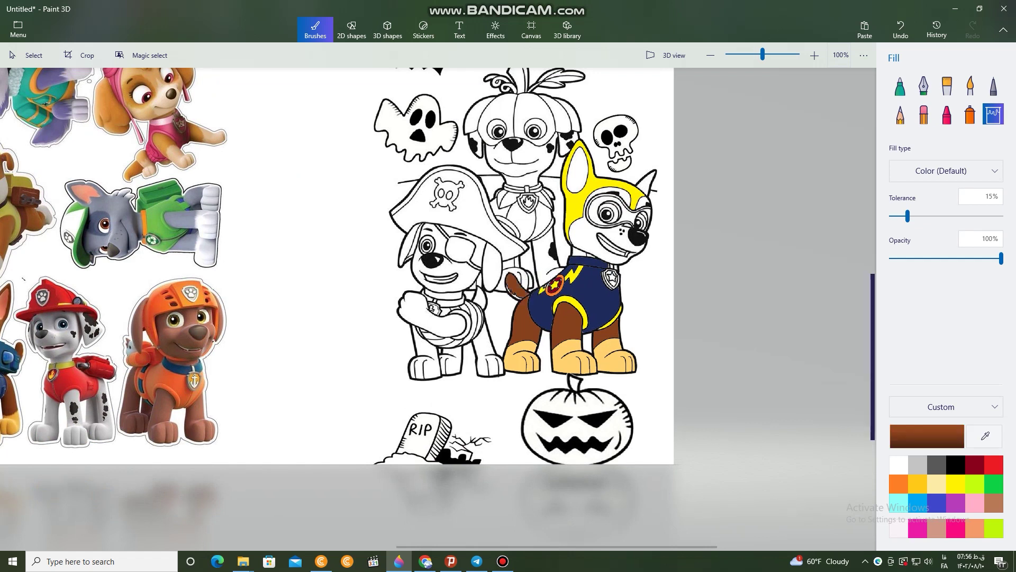
- Sample golden tan from the reference police pup's face and fill the face of the pup in the navy vest
{"action": "left_click", "coordinate": [985, 436]}
{"action": "scroll", "coordinate": [365, 331], "scroll_direction": "down", "scroll_amount": 1}
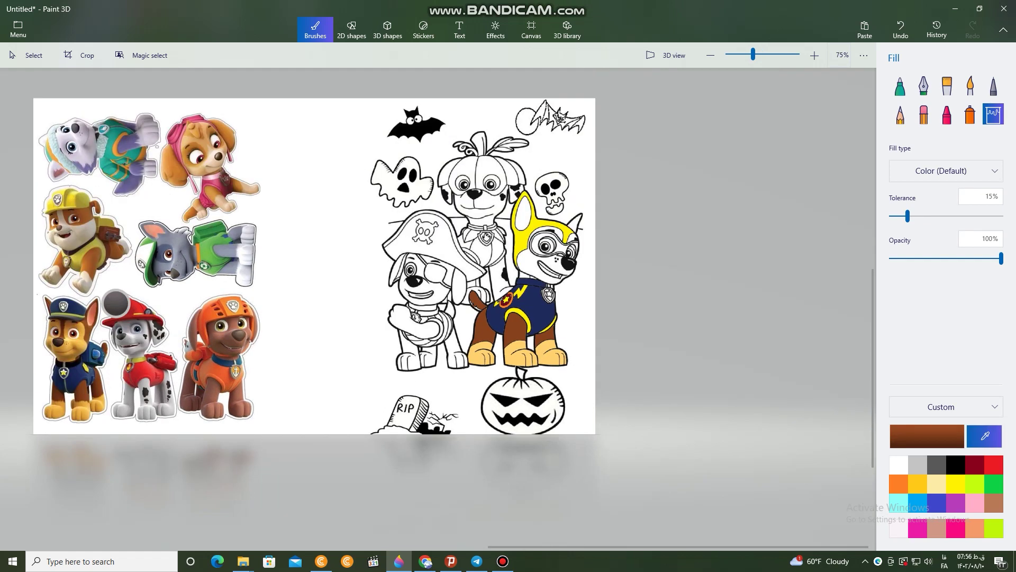
{"action": "scroll", "coordinate": [113, 303], "scroll_direction": "up", "scroll_amount": 1}
{"action": "left_click", "coordinate": [72, 313]}
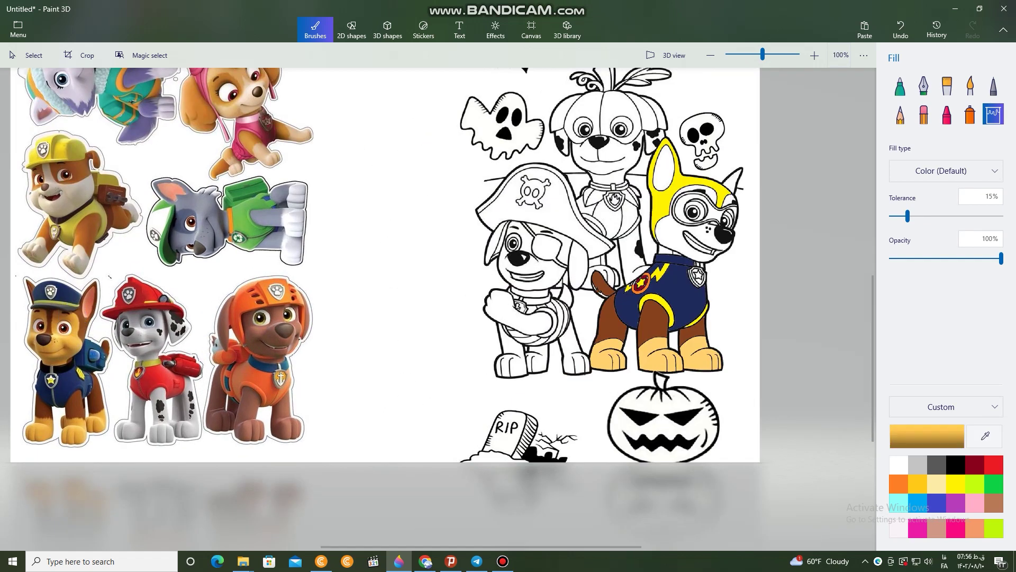
{"action": "left_click", "coordinate": [672, 233]}
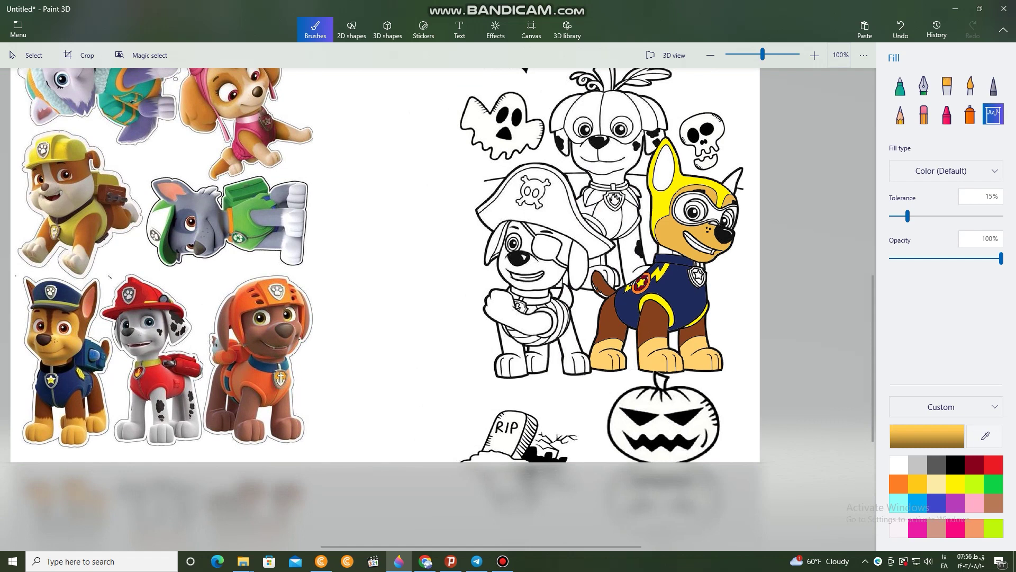
- Sample reddish pink from the reference pups and fill the inside of the hooded pup's large ear
{"action": "left_click", "coordinate": [984, 435]}
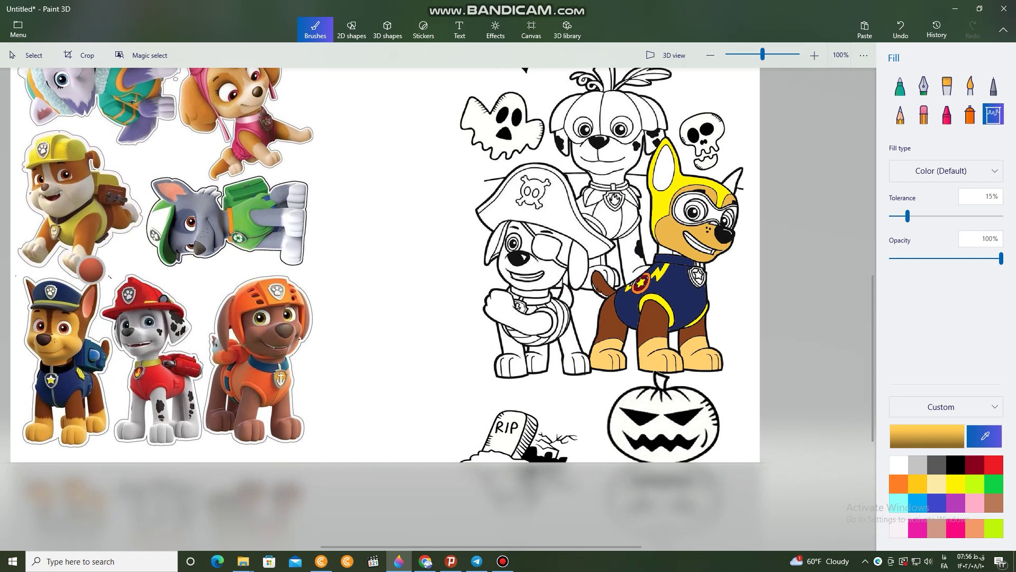
{"action": "left_click", "coordinate": [91, 269]}
{"action": "left_click", "coordinate": [663, 168]}
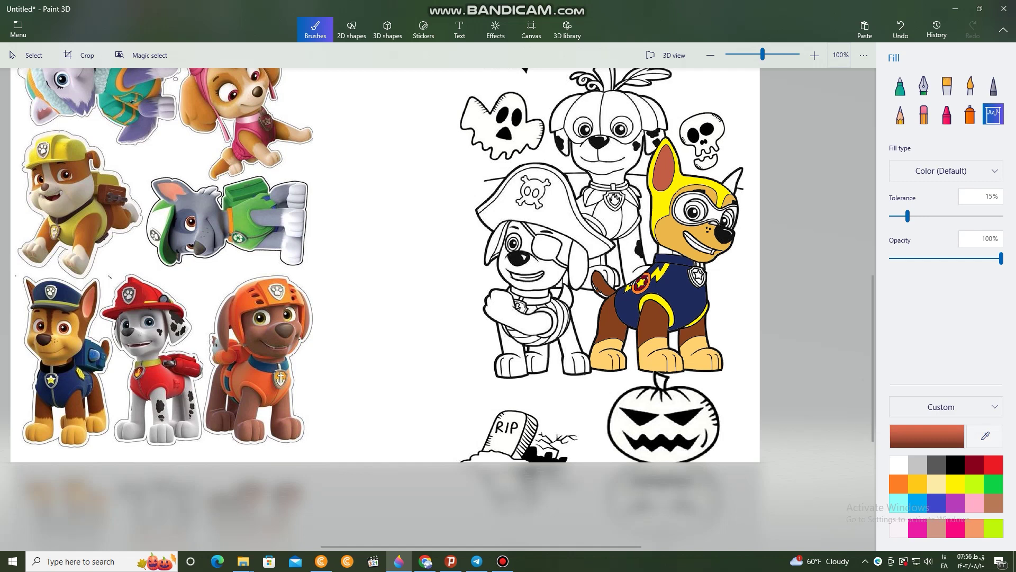
{"action": "left_click", "coordinate": [984, 436]}
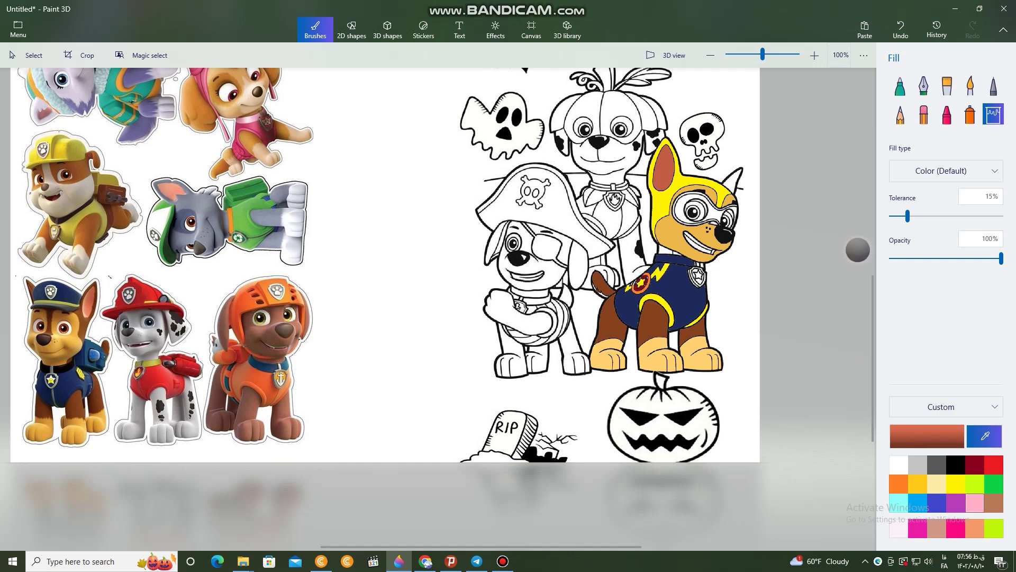
{"action": "left_click", "coordinate": [956, 483]}
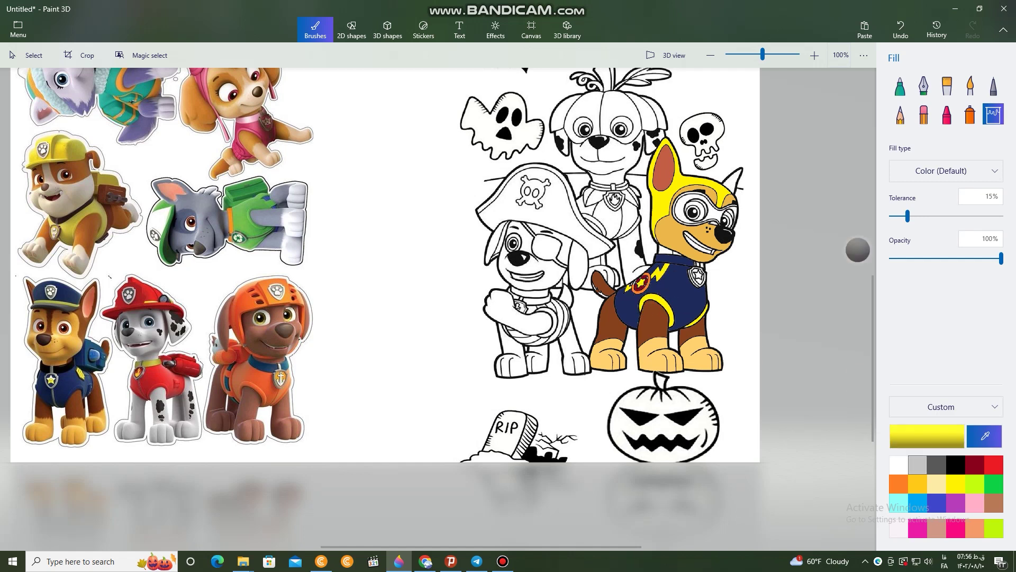
{"action": "left_click", "coordinate": [732, 158]}
{"action": "left_click", "coordinate": [734, 181]}
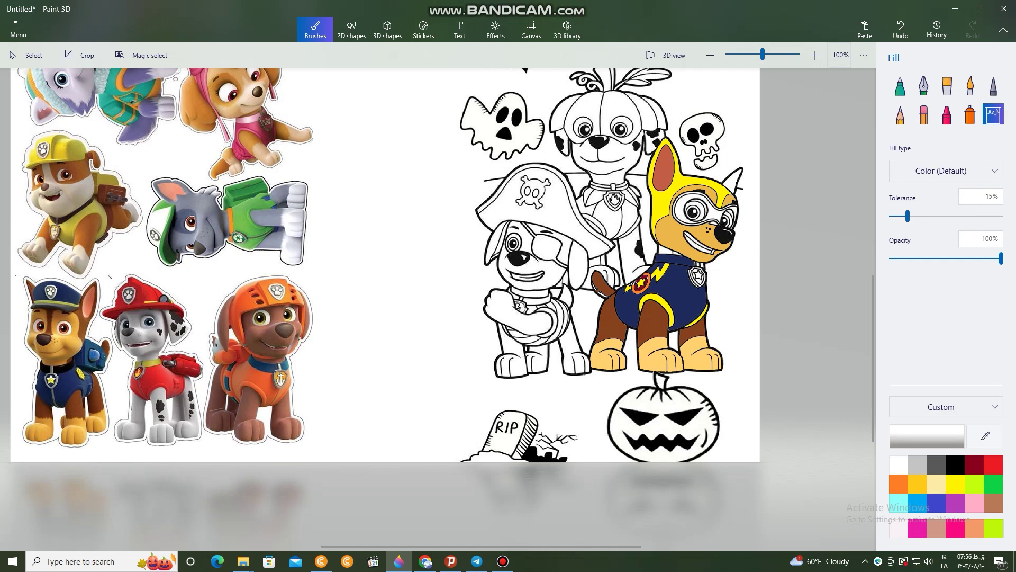
{"action": "key", "text": "ctrl+z"}
- Fill the hooded pup's small uncolored ear with yellow and its eye mask with red
{"action": "left_click", "coordinate": [956, 483]}
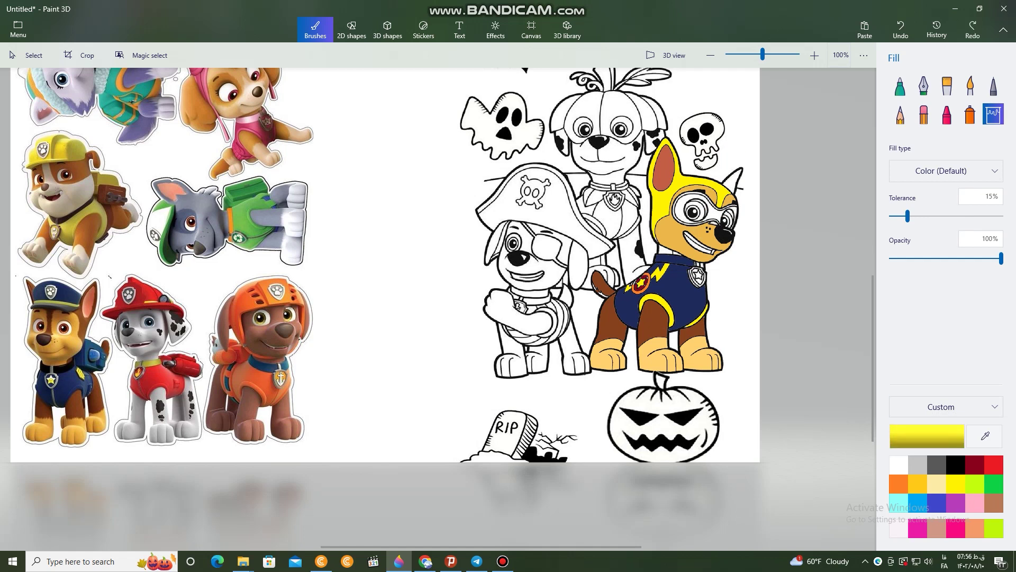
{"action": "left_click", "coordinate": [733, 181]}
{"action": "left_click", "coordinate": [993, 464]}
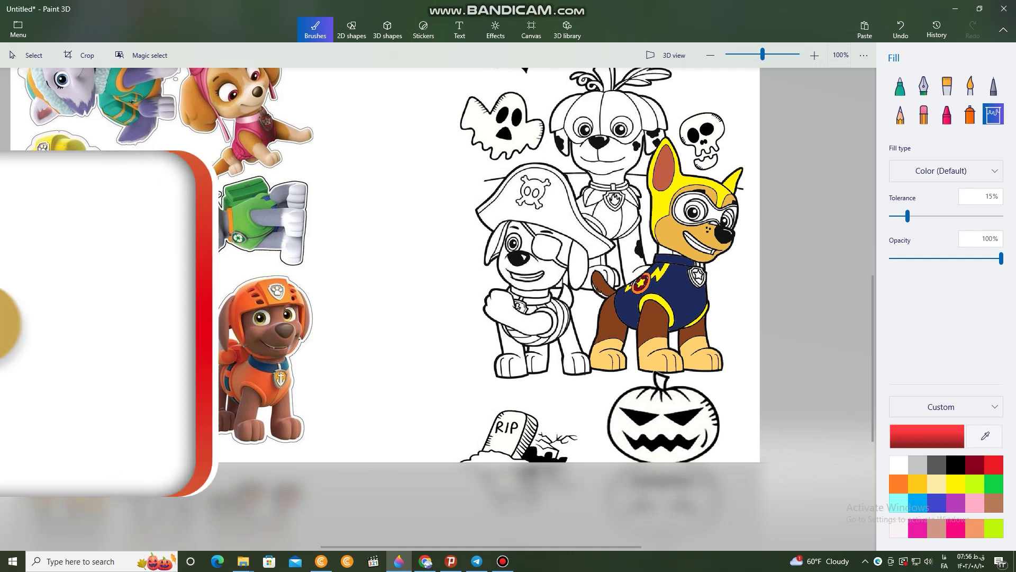
{"action": "left_click", "coordinate": [680, 196]}
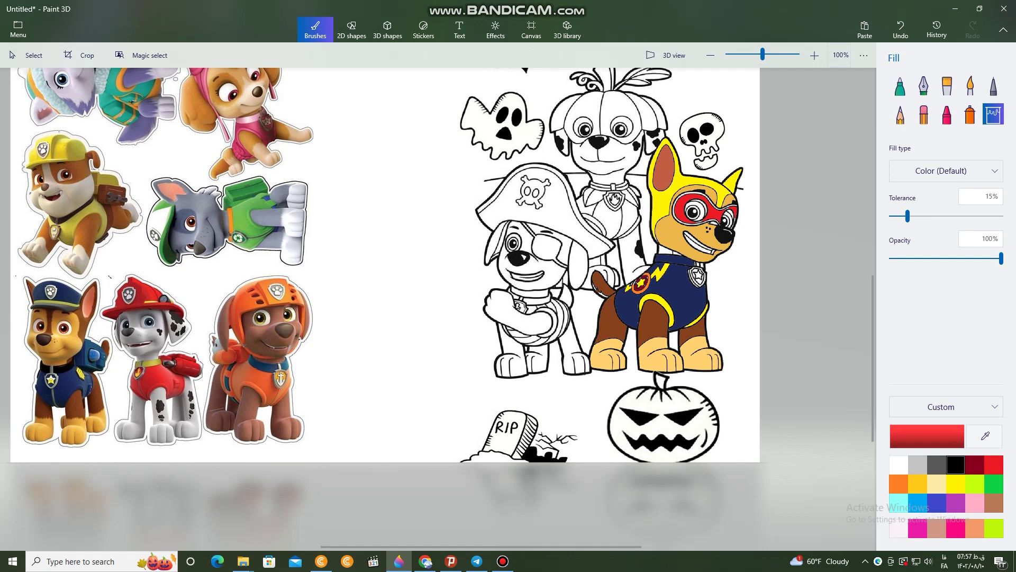
- Sample brown from the hooded pup's leg and fill the neck area between its head and vest
{"action": "left_click", "coordinate": [984, 436]}
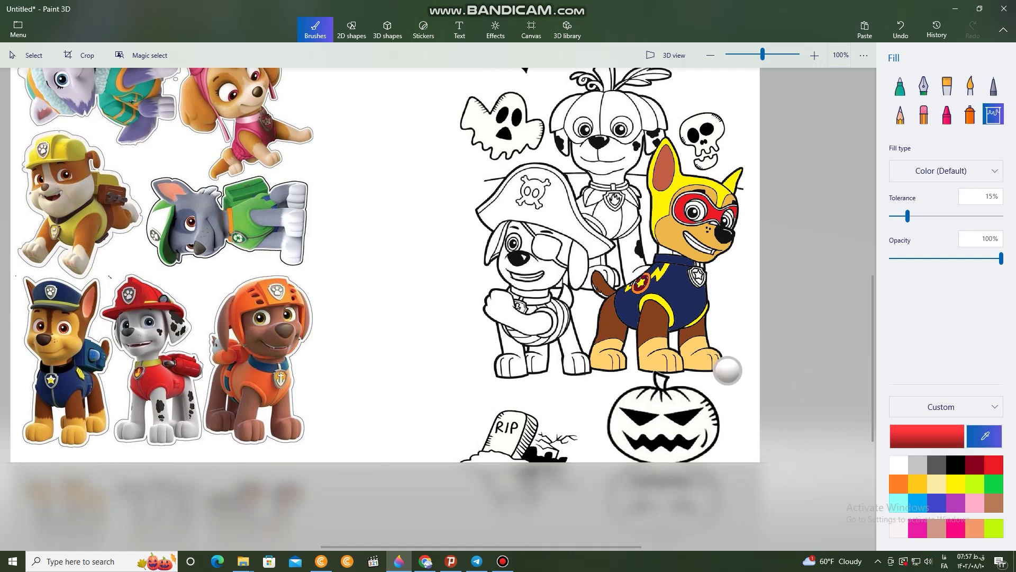
{"action": "left_click", "coordinate": [652, 303]}
{"action": "left_click", "coordinate": [666, 249]}
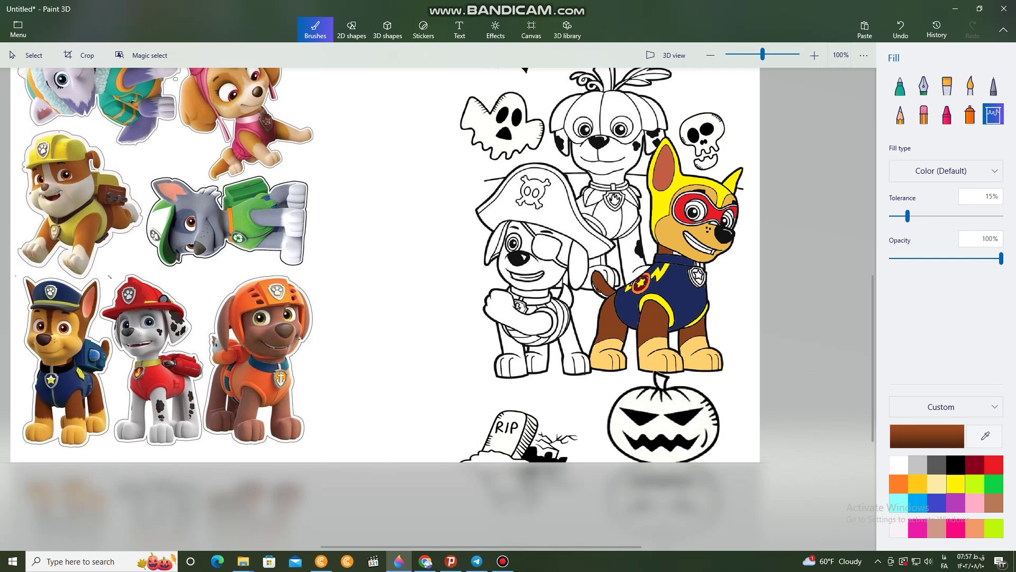
- Fill the star on the vest's shield badge with yellow and the shield's background with indigo blue
{"action": "left_click", "coordinate": [956, 484]}
{"action": "scroll", "coordinate": [690, 272], "scroll_direction": "up", "scroll_amount": 2}
{"action": "scroll", "coordinate": [724, 280], "scroll_direction": "up", "scroll_amount": 2, "text": "ctrl"}
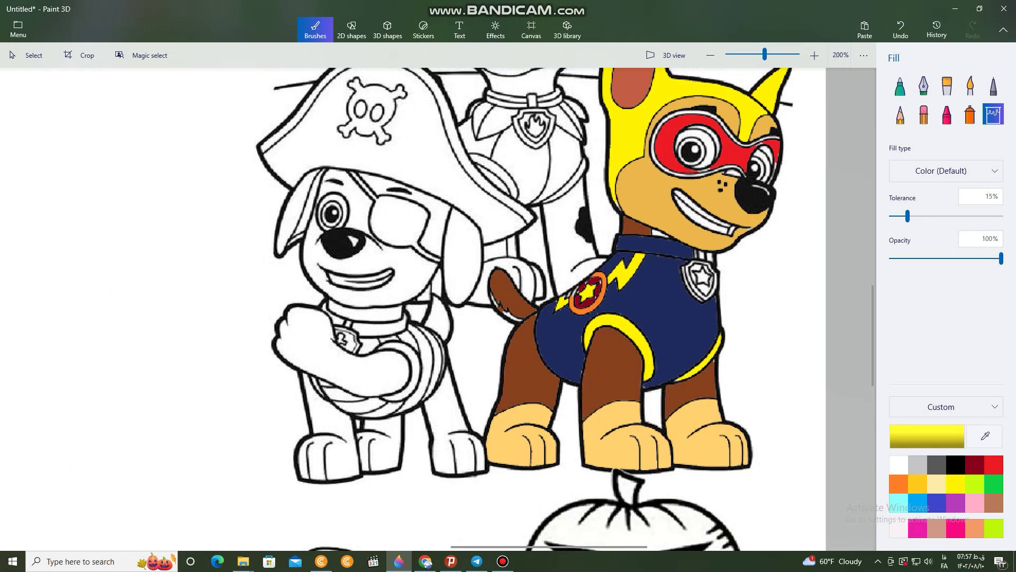
{"action": "left_click", "coordinate": [702, 275]}
{"action": "left_click", "coordinate": [937, 502]}
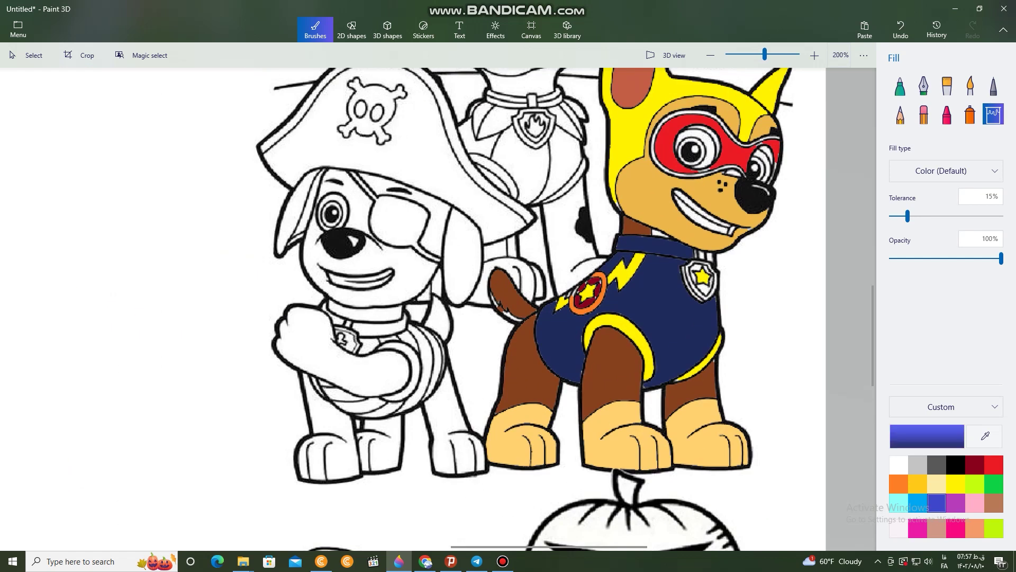
{"action": "left_click", "coordinate": [703, 289]}
{"action": "left_click", "coordinate": [695, 268]}
- Fill the masked pup's eye with pale yellow
{"action": "scroll", "coordinate": [713, 284], "scroll_direction": "down", "scroll_amount": 4}
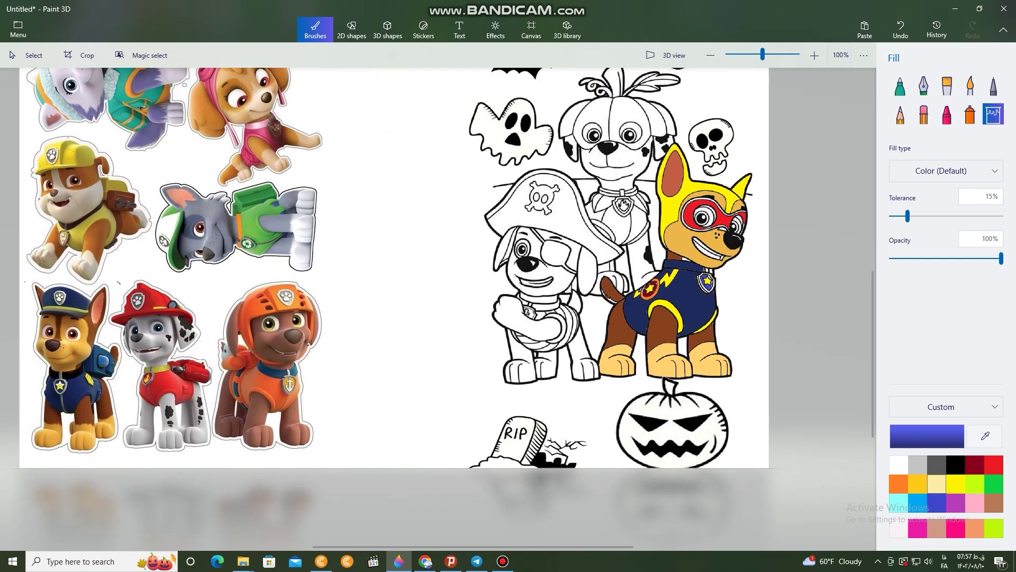
{"action": "left_click", "coordinate": [937, 483]}
{"action": "scroll", "coordinate": [738, 212], "scroll_direction": "up", "scroll_amount": 4}
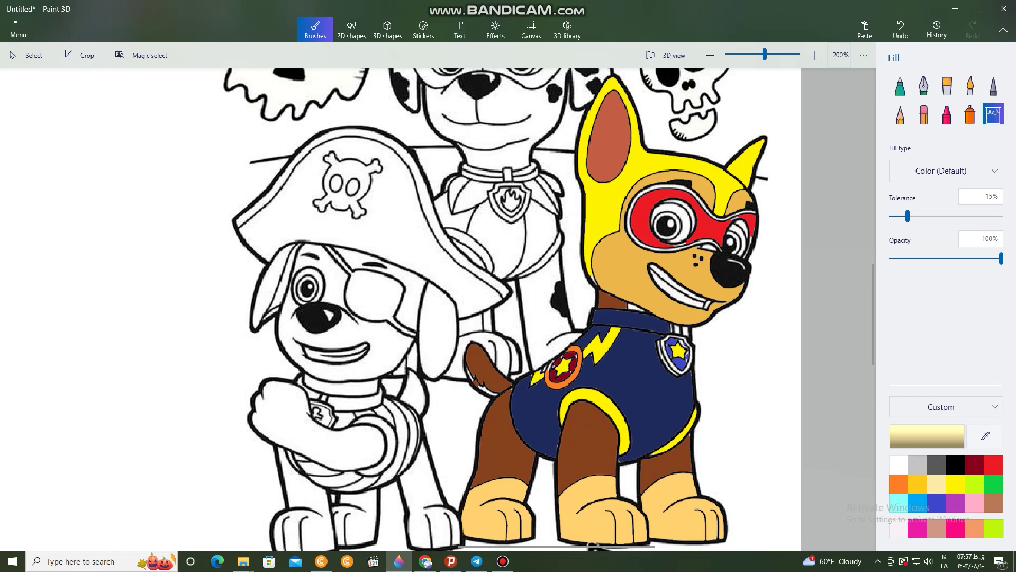
{"action": "left_click", "coordinate": [659, 225]}
{"action": "scroll", "coordinate": [741, 240], "scroll_direction": "down", "scroll_amount": 3}
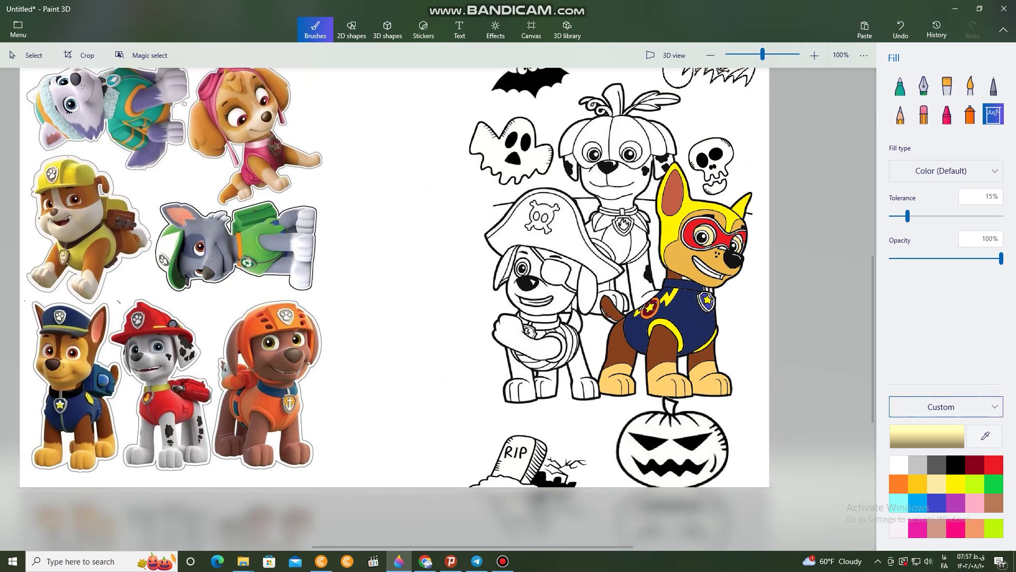
{"action": "left_click", "coordinate": [975, 465]}
{"action": "scroll", "coordinate": [764, 282], "scroll_direction": "up", "scroll_amount": 1}
{"action": "scroll", "coordinate": [722, 276], "scroll_direction": "up", "scroll_amount": 5}
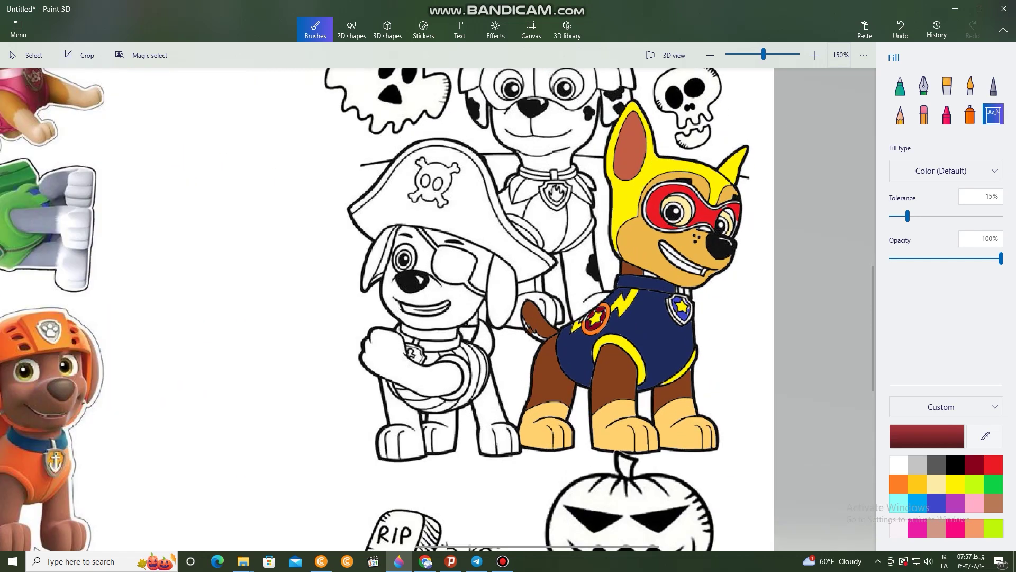
{"action": "scroll", "coordinate": [721, 277], "scroll_direction": "down", "scroll_amount": 5}
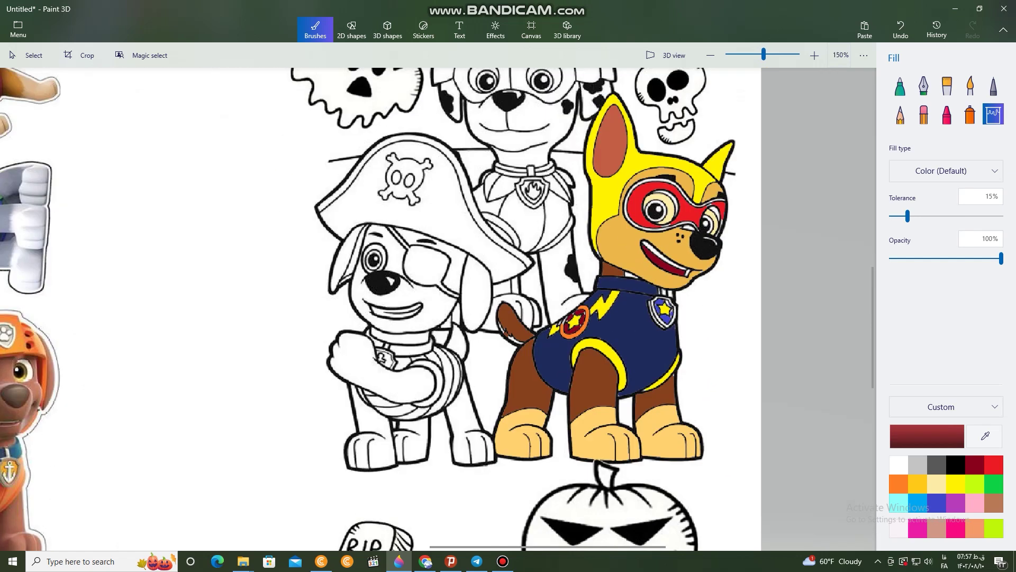
{"action": "key", "text": "ctrl+z"}
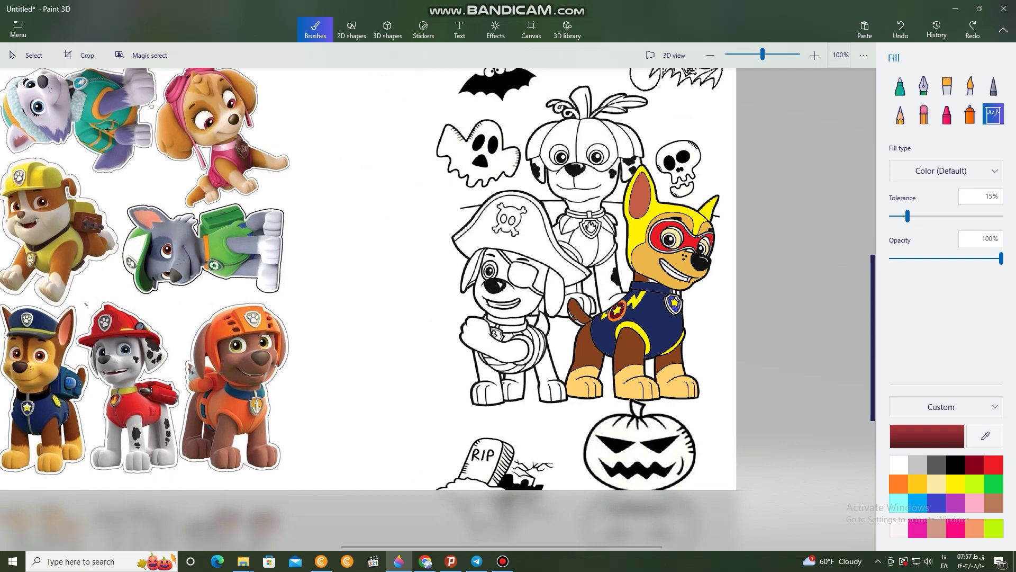
- Sample brown from the orange-helmeted reference pup and fill the pirate pup's face, ears, arm, legs and tail with it
{"action": "left_click", "coordinate": [985, 435]}
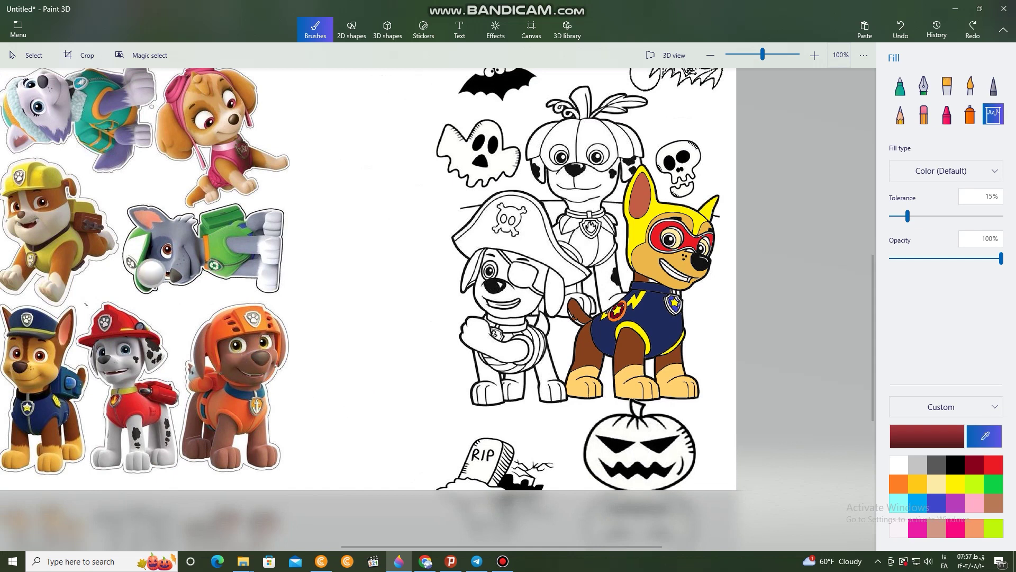
{"action": "scroll", "coordinate": [150, 273], "scroll_direction": "down", "scroll_amount": 2}
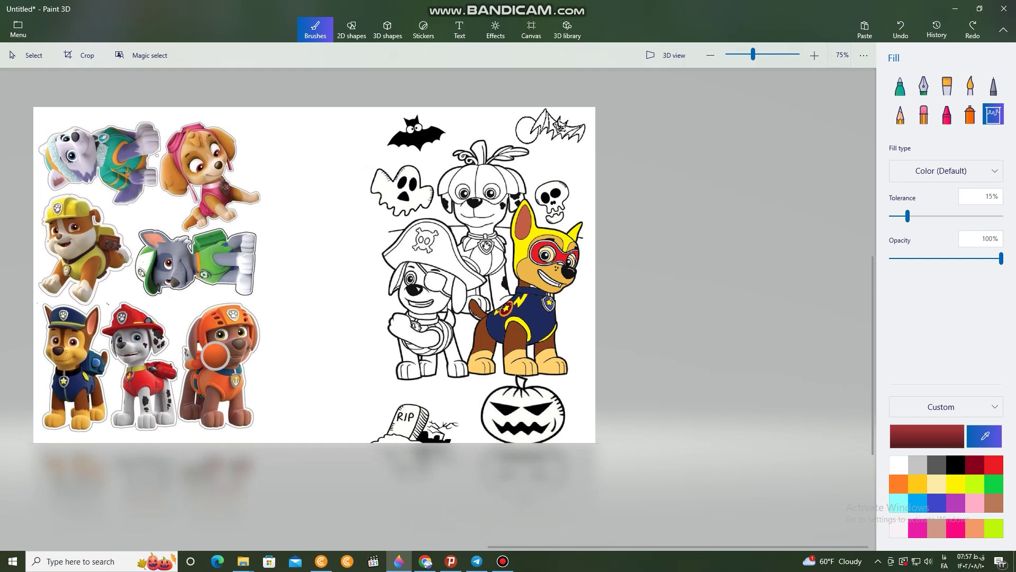
{"action": "scroll", "coordinate": [194, 347], "scroll_direction": "up", "scroll_amount": 4}
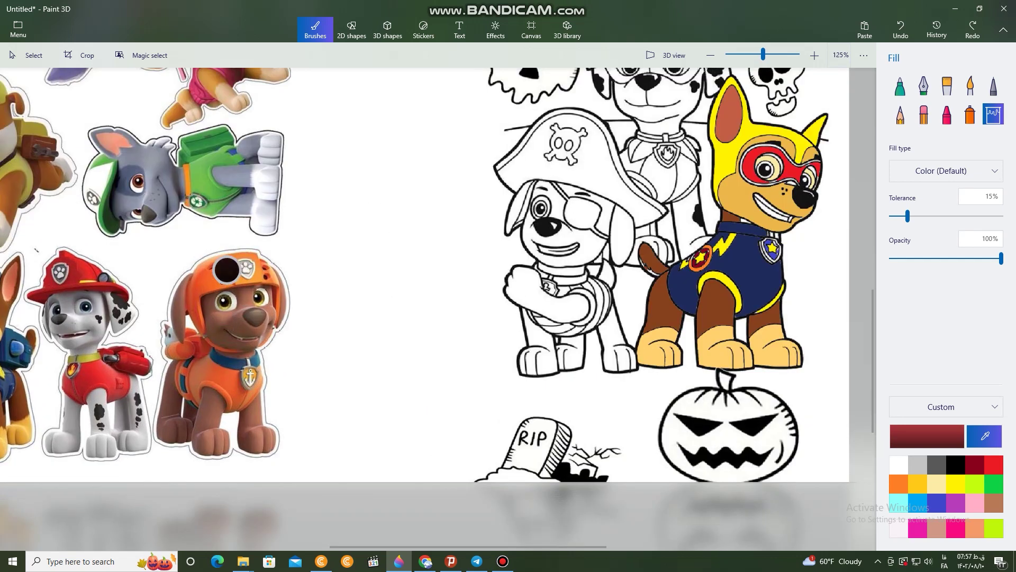
{"action": "left_click", "coordinate": [222, 296]}
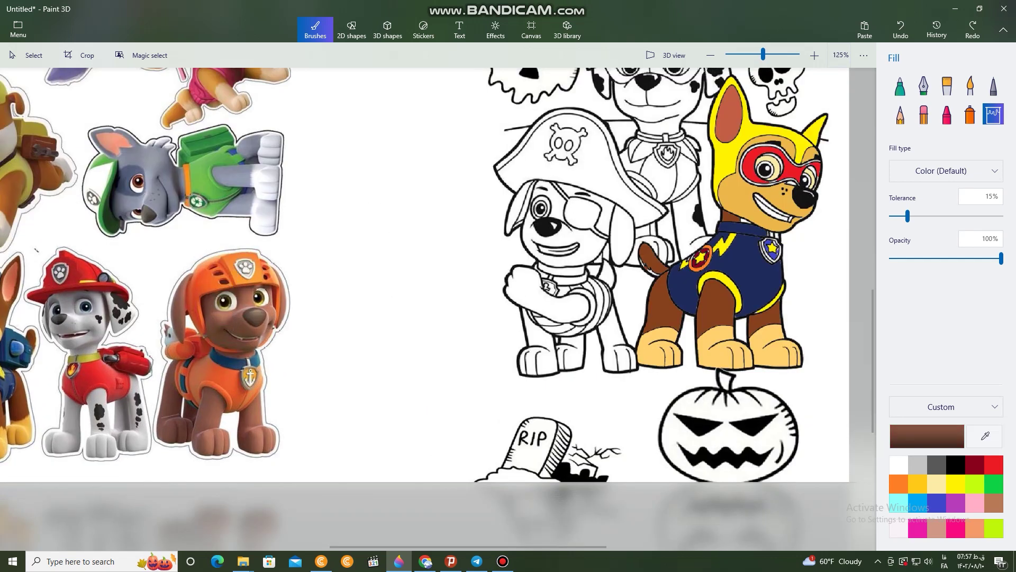
{"action": "left_click", "coordinate": [578, 232]}
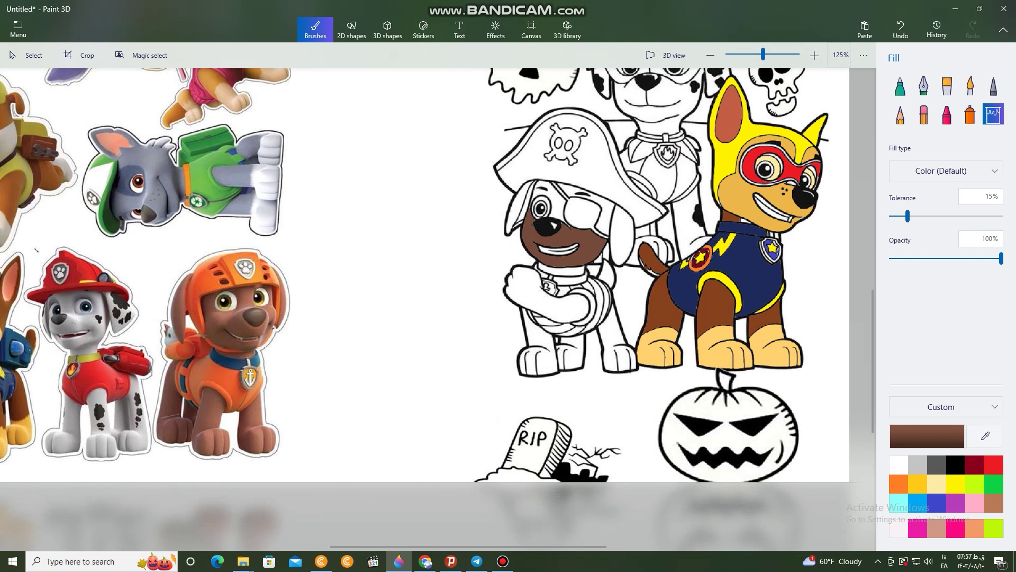
{"action": "left_click", "coordinate": [540, 300]}
{"action": "left_click", "coordinate": [555, 201]}
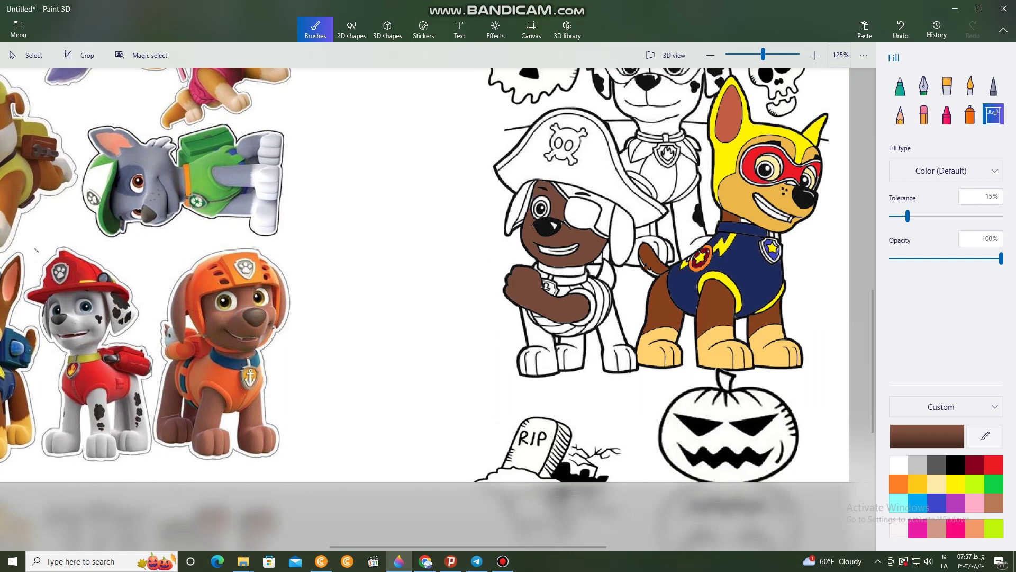
{"action": "left_click", "coordinate": [602, 205]}
{"action": "left_click", "coordinate": [622, 236]}
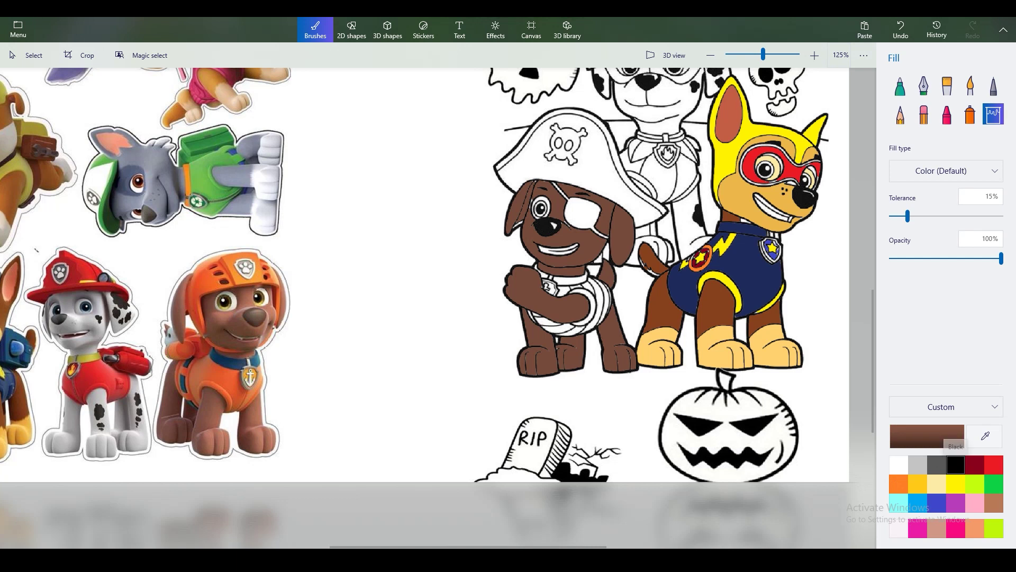
- Fill the pirate pup's eye patch with black
{"action": "left_click", "coordinate": [956, 464]}
{"action": "left_click", "coordinate": [583, 215]}
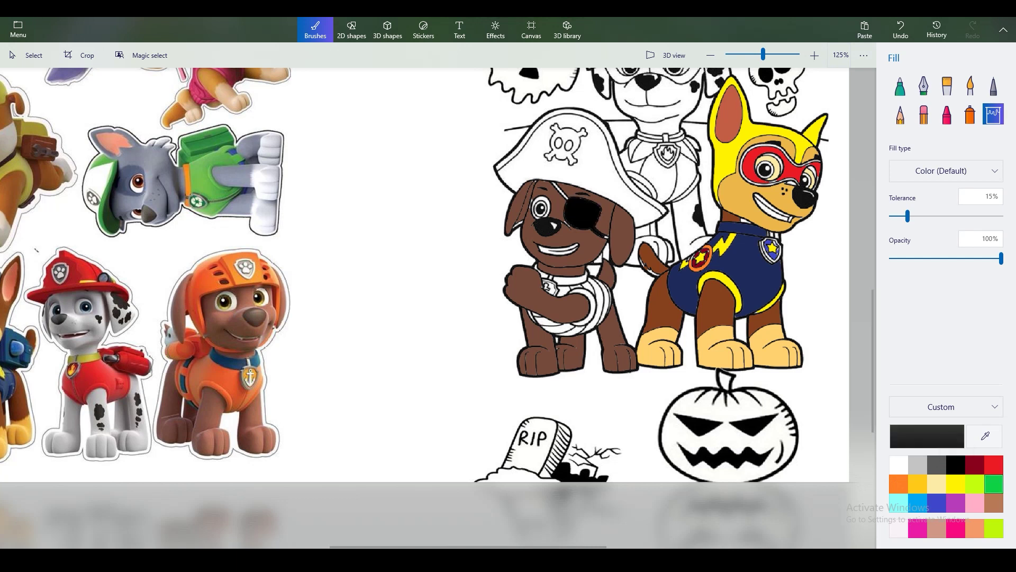
{"action": "left_click", "coordinate": [994, 465]}
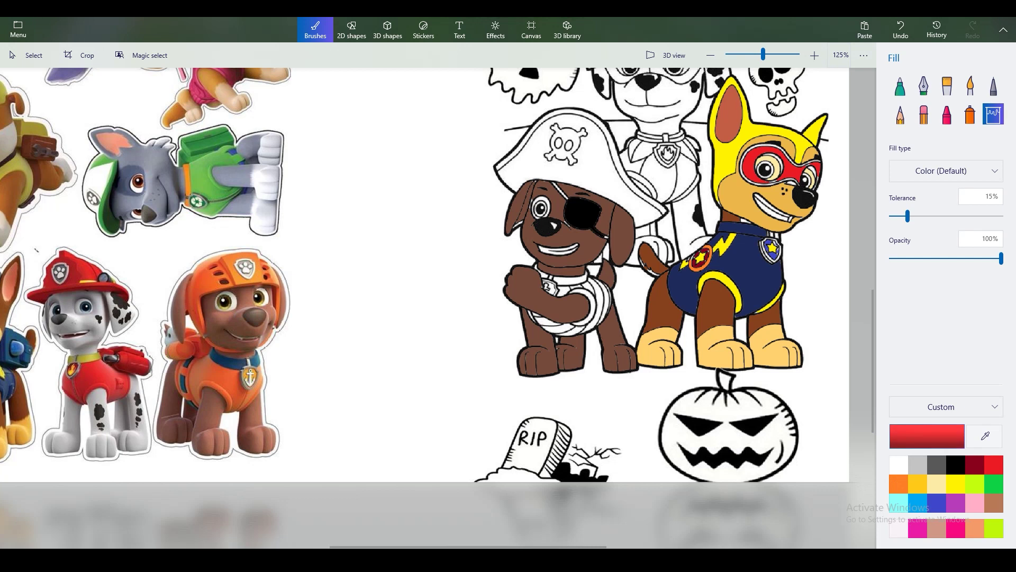
- Sample orange from the orange-helmeted reference pup's vest and fill the upper and outer side stripes of the pirate pup's vest
{"action": "left_click", "coordinate": [985, 435]}
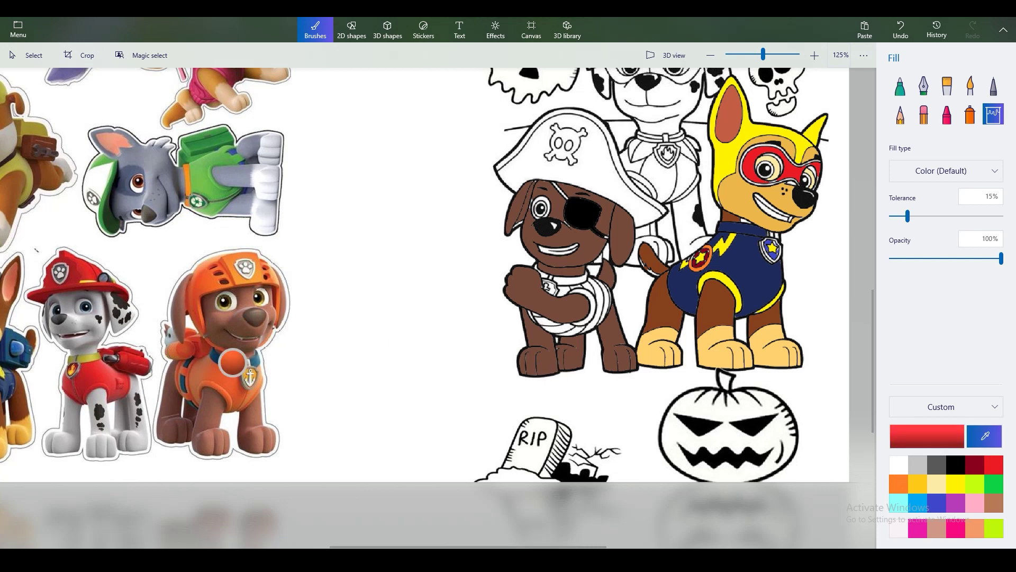
{"action": "left_click", "coordinate": [241, 360]}
{"action": "scroll", "coordinate": [558, 292], "scroll_direction": "up", "scroll_amount": 5}
{"action": "left_click", "coordinate": [600, 250]}
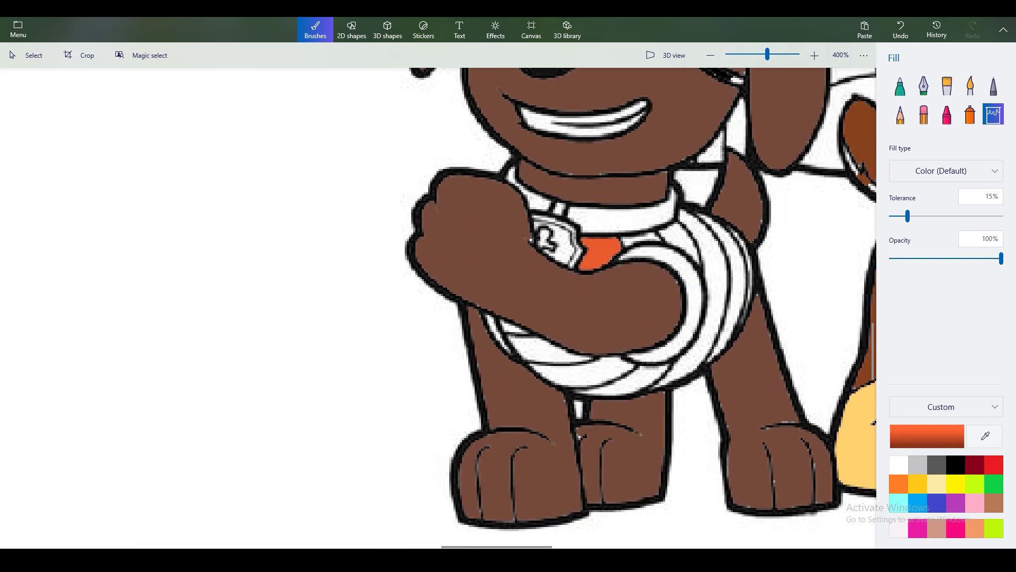
{"action": "left_click", "coordinate": [640, 240]}
{"action": "left_click", "coordinate": [680, 236]}
{"action": "left_click", "coordinate": [717, 275]}
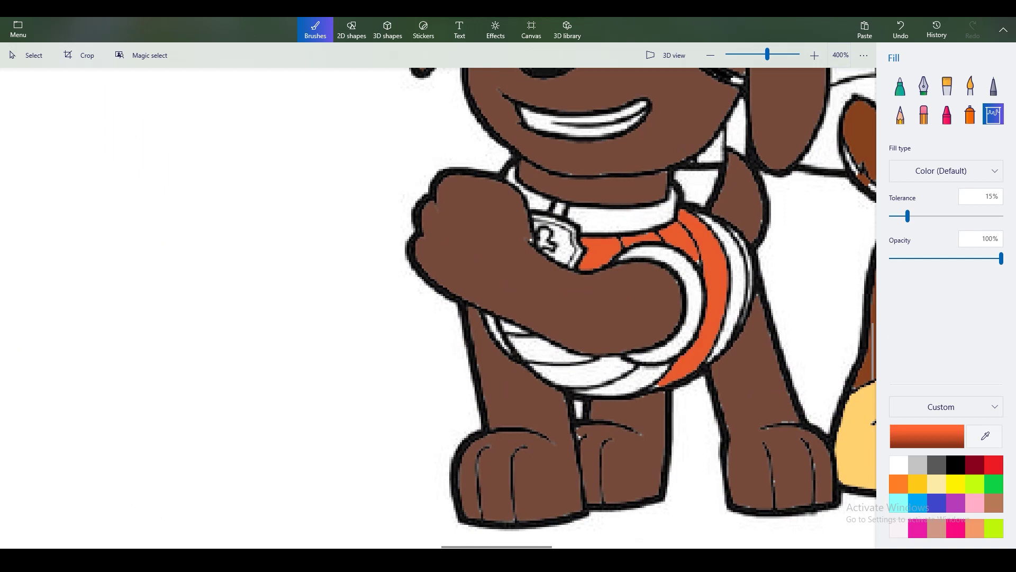
{"action": "left_click", "coordinate": [738, 277]}
- Fill the lower stripes of the pirate pup's vest and the band around its arm with the sampled orange
{"action": "left_click", "coordinate": [624, 385]}
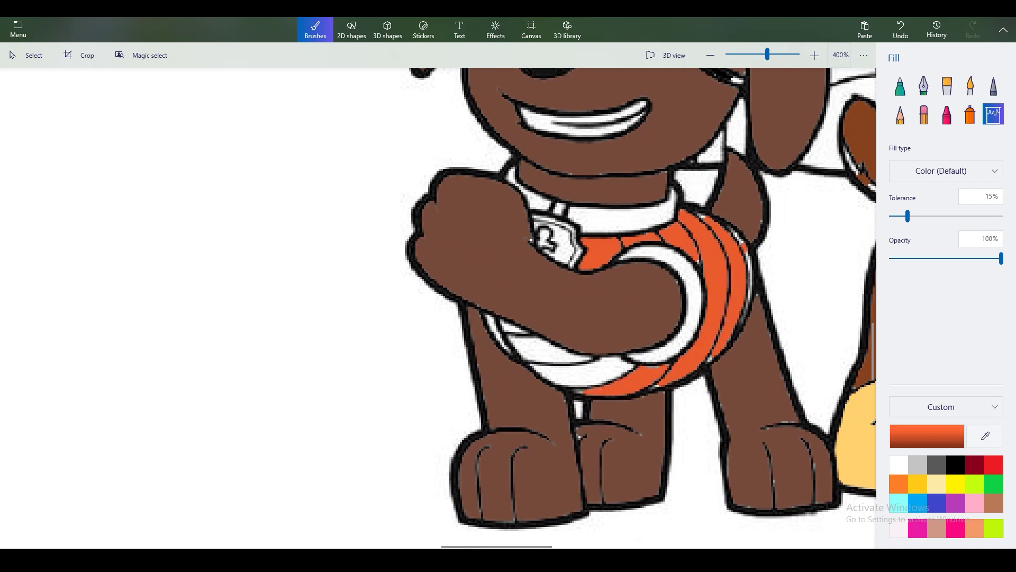
{"action": "left_click", "coordinate": [577, 375]}
{"action": "left_click", "coordinate": [542, 349]}
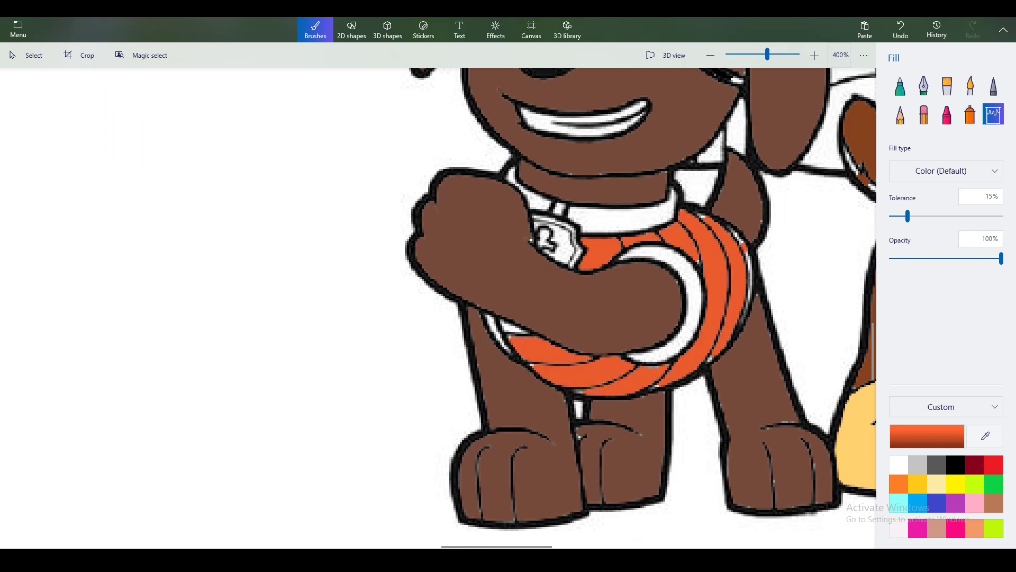
{"action": "left_click", "coordinate": [511, 328]}
{"action": "left_click", "coordinate": [694, 302]}
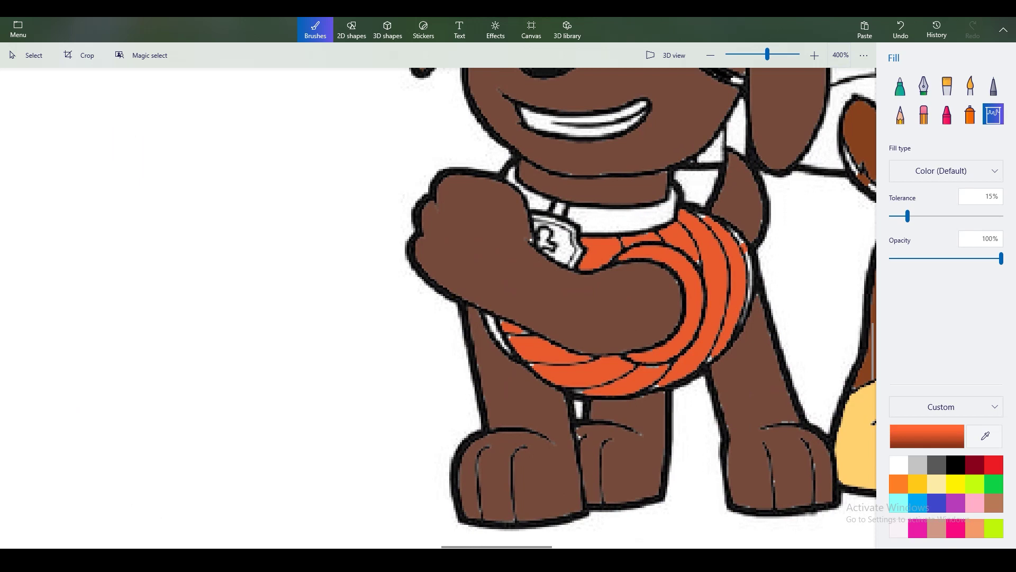
- Fill the pirate pup's collar, shield badge and the small leftover gaps at the vest edge with the sampled orange
{"action": "left_click", "coordinate": [619, 214]}
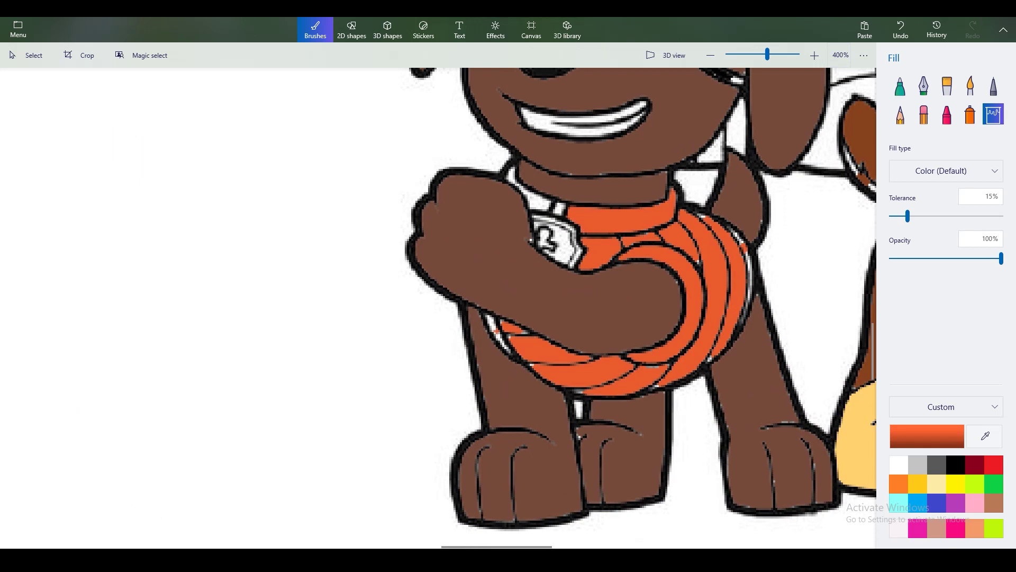
{"action": "left_click", "coordinate": [496, 335]}
{"action": "left_click", "coordinate": [499, 340]}
{"action": "left_click", "coordinate": [488, 321]}
{"action": "left_click", "coordinate": [538, 202]}
{"action": "left_click", "coordinate": [566, 248]}
{"action": "scroll", "coordinate": [565, 249], "scroll_direction": "down", "scroll_amount": 3}
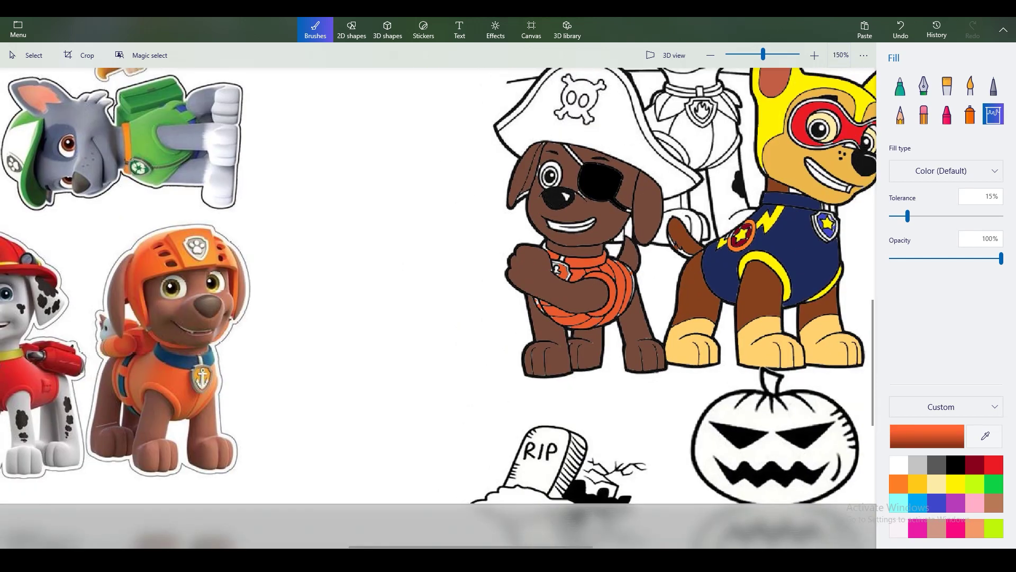
{"action": "scroll", "coordinate": [568, 285], "scroll_direction": "down", "scroll_amount": 1}
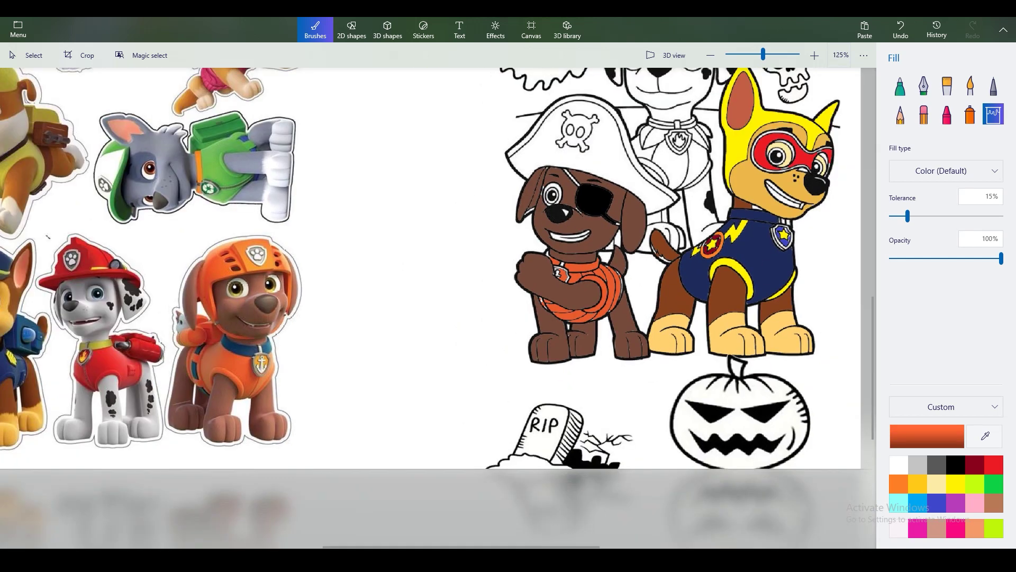
- Color the pirate hat dark gray, with a red skull emblem and a dark red brim trim
{"action": "left_click", "coordinate": [937, 465]}
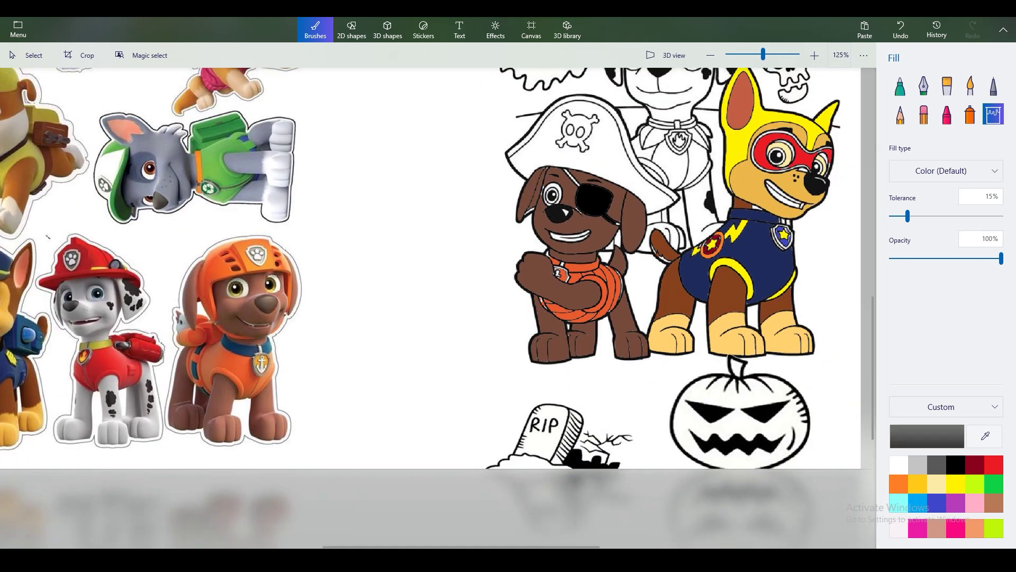
{"action": "left_click", "coordinate": [608, 153]}
{"action": "left_click", "coordinate": [994, 465]}
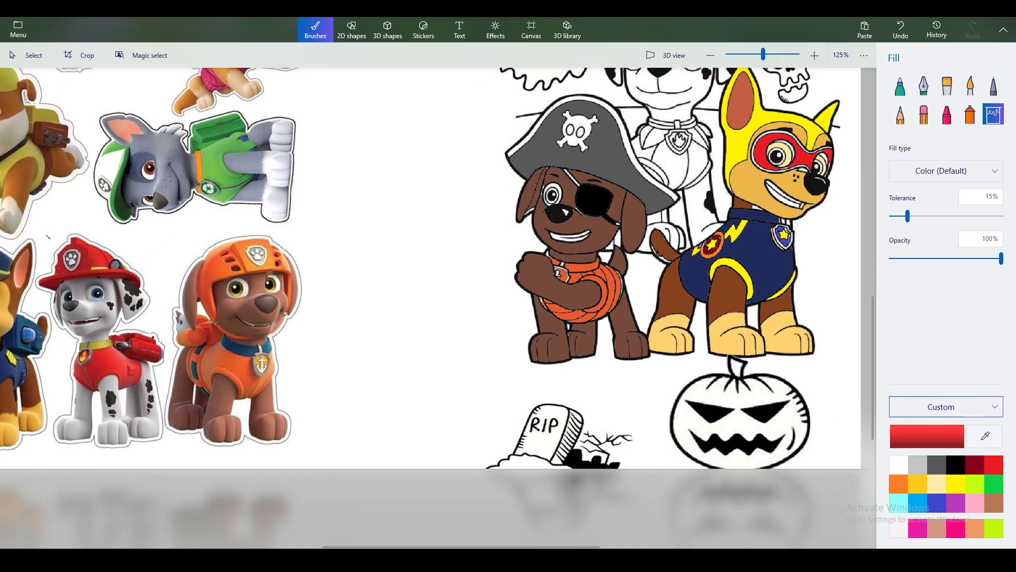
{"action": "left_click", "coordinate": [574, 124]}
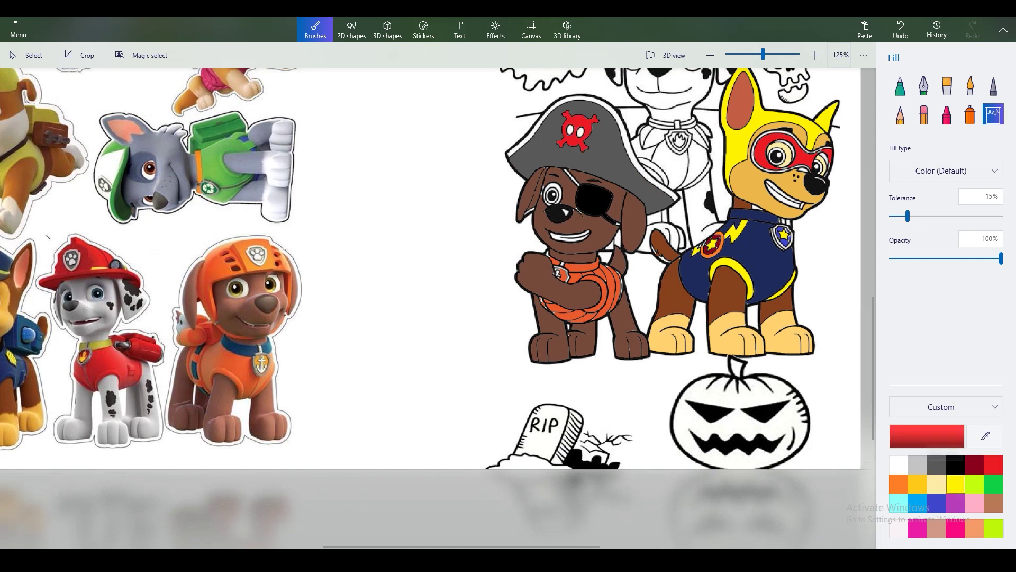
{"action": "left_click", "coordinate": [975, 464]}
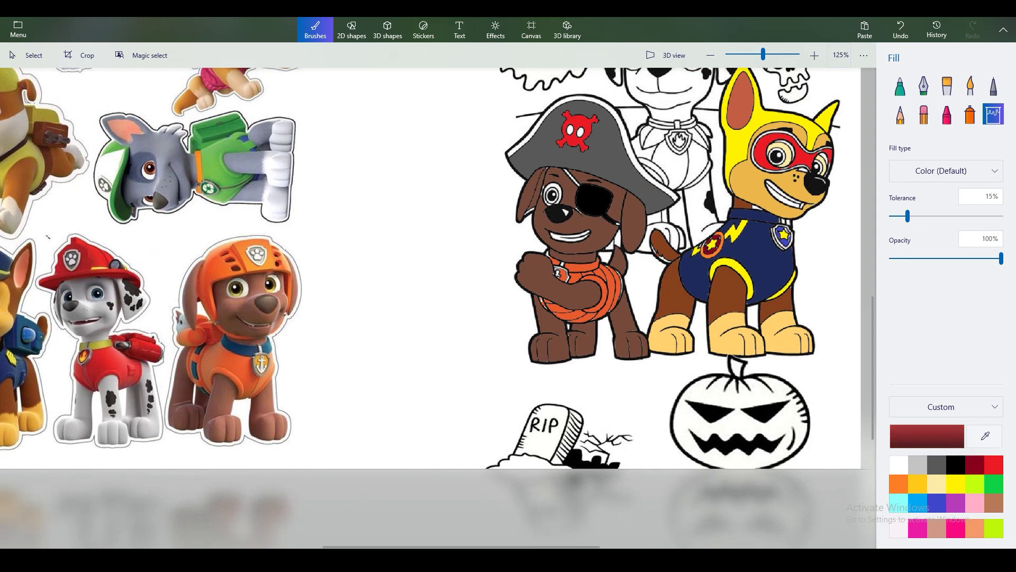
{"action": "left_click", "coordinate": [628, 144]}
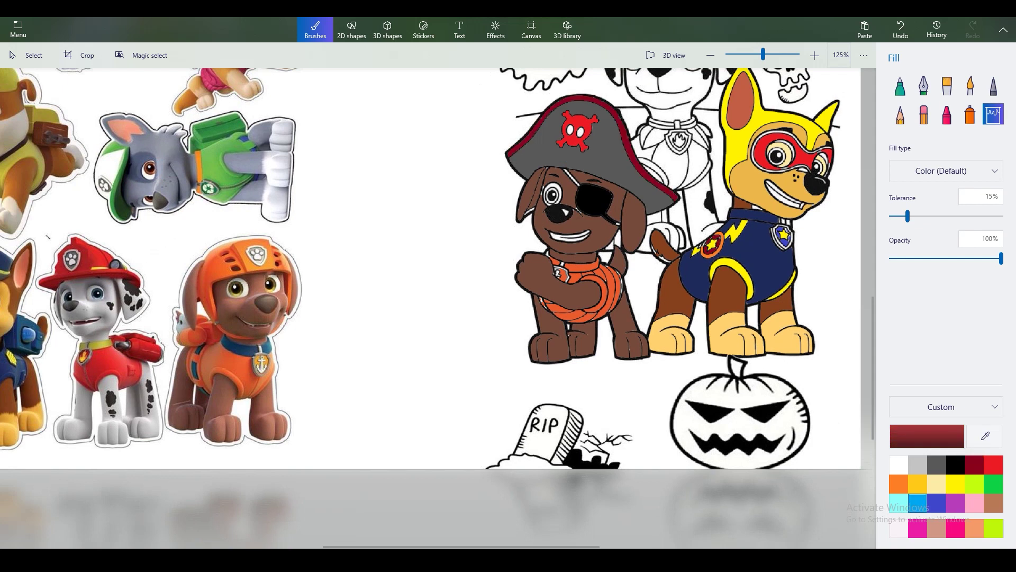
- Fill the iris of the pirate pup's uncovered eye with light turquoise
{"action": "left_click", "coordinate": [900, 502]}
{"action": "scroll", "coordinate": [577, 119], "scroll_direction": "up", "scroll_amount": 1}
{"action": "scroll", "coordinate": [573, 176], "scroll_direction": "up", "scroll_amount": 2}
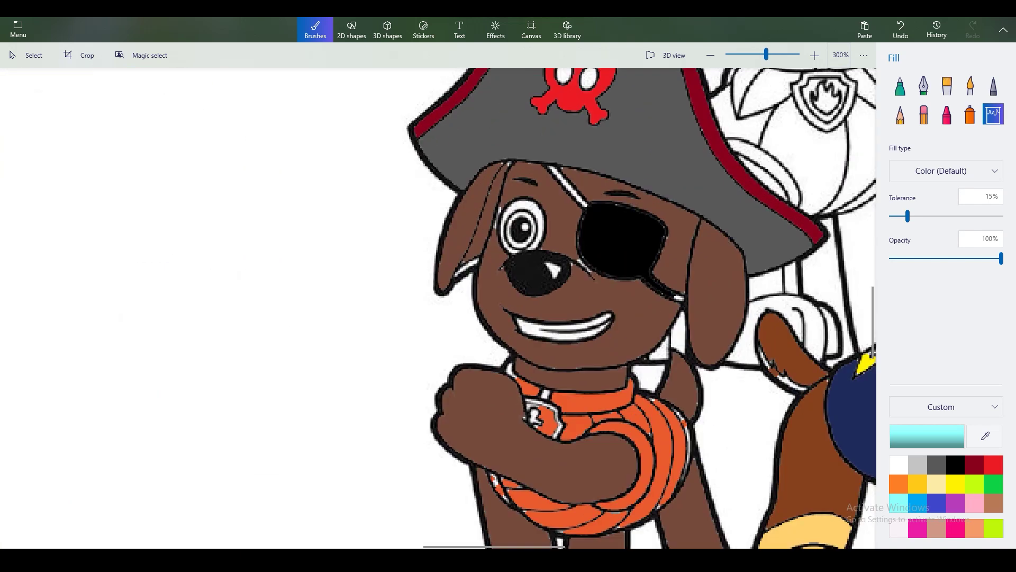
{"action": "left_click", "coordinate": [533, 228]}
{"action": "scroll", "coordinate": [567, 259], "scroll_direction": "down", "scroll_amount": 4}
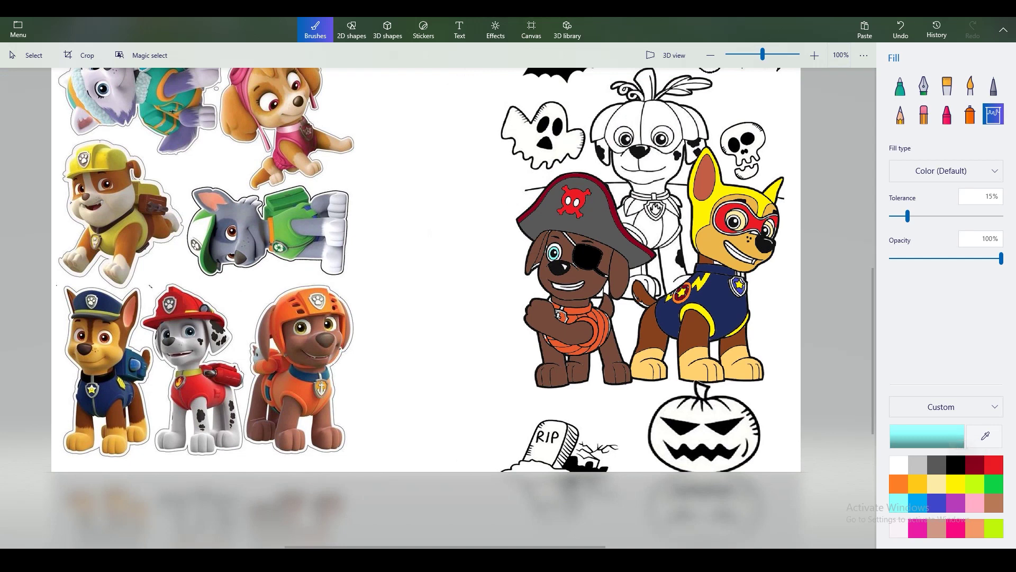
- Fill the sections, stem and curled tendril of the back pup's pumpkin hat with orange
{"action": "left_click", "coordinate": [898, 483]}
{"action": "left_click", "coordinate": [661, 114]}
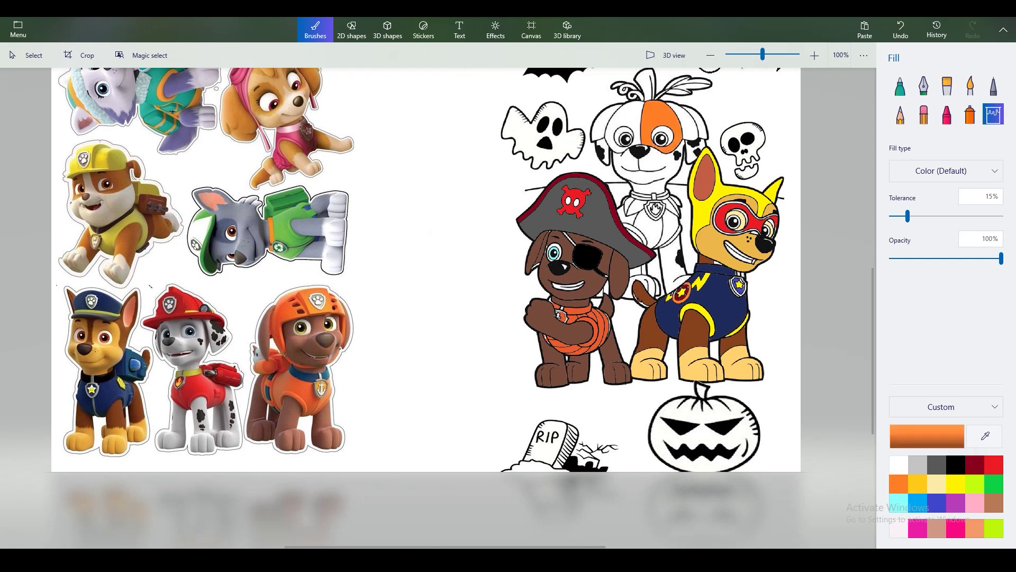
{"action": "left_click", "coordinate": [624, 120]}
{"action": "left_click", "coordinate": [603, 123]}
{"action": "left_click", "coordinate": [686, 118]}
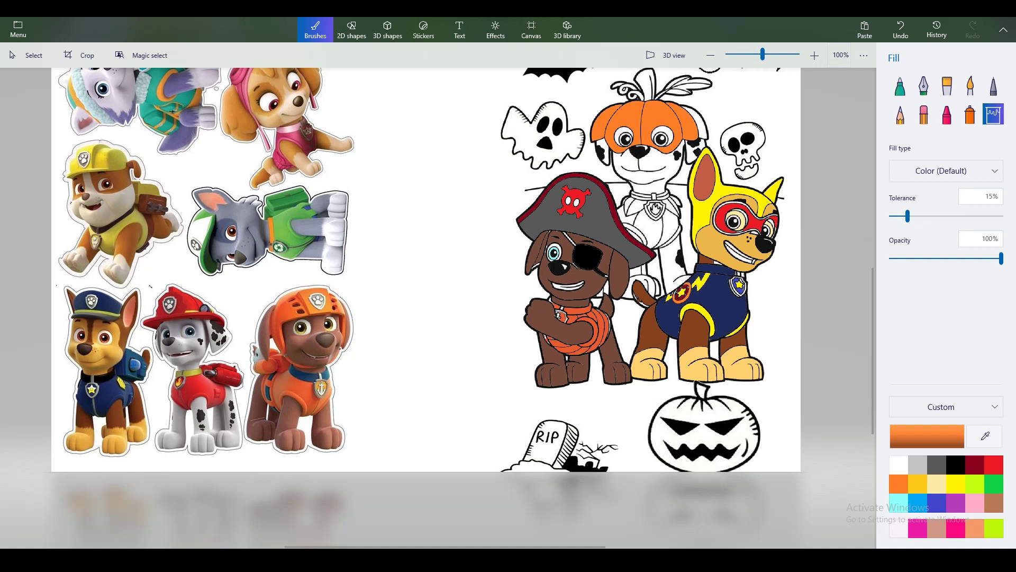
{"action": "left_click", "coordinate": [698, 126]}
{"action": "left_click", "coordinate": [647, 85]}
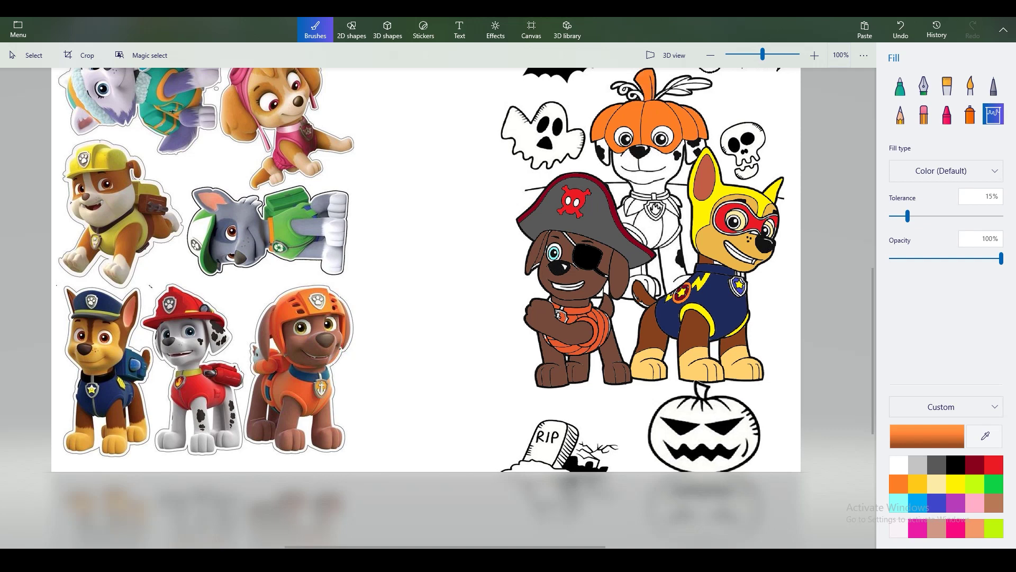
{"action": "left_click", "coordinate": [635, 97]}
{"action": "left_click", "coordinate": [628, 89]}
- Sample green from the gray reference pup's backpack and fill the sections of the leaf on the pumpkin hat
{"action": "left_click", "coordinate": [985, 436]}
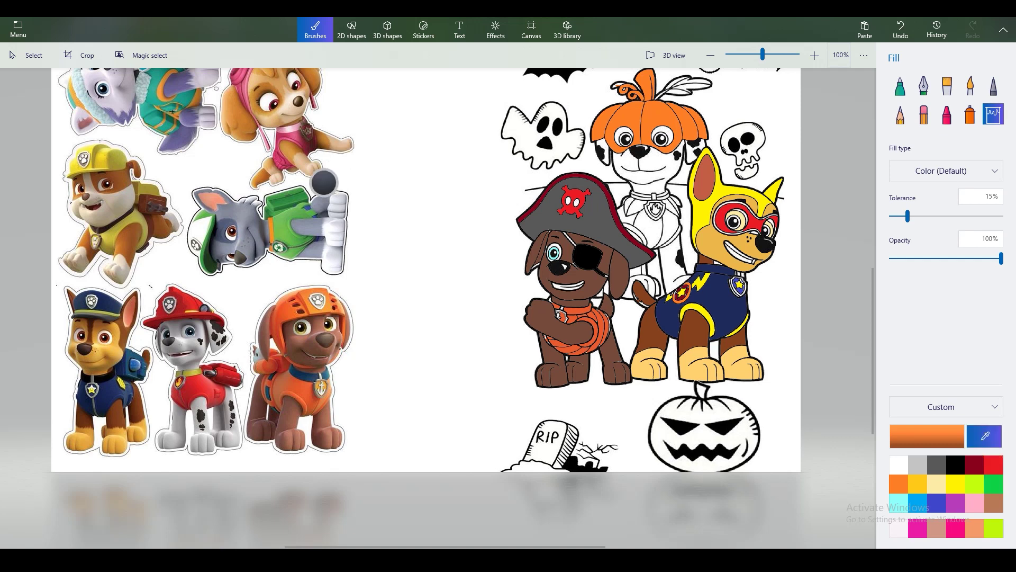
{"action": "left_click", "coordinate": [290, 185]}
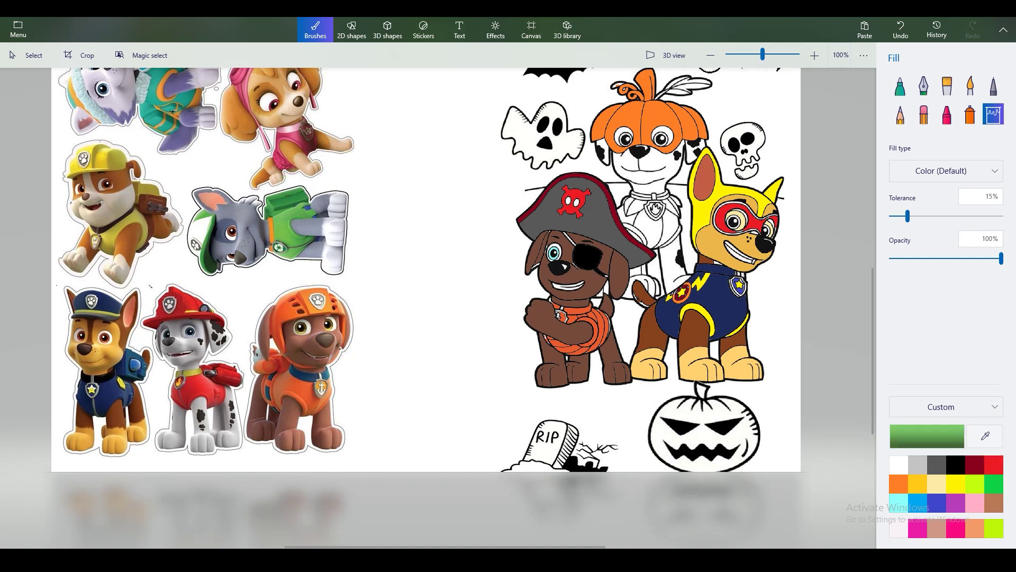
{"action": "left_click", "coordinate": [691, 87]}
{"action": "left_click", "coordinate": [690, 81]}
{"action": "left_click", "coordinate": [673, 82]}
{"action": "left_click", "coordinate": [679, 93]}
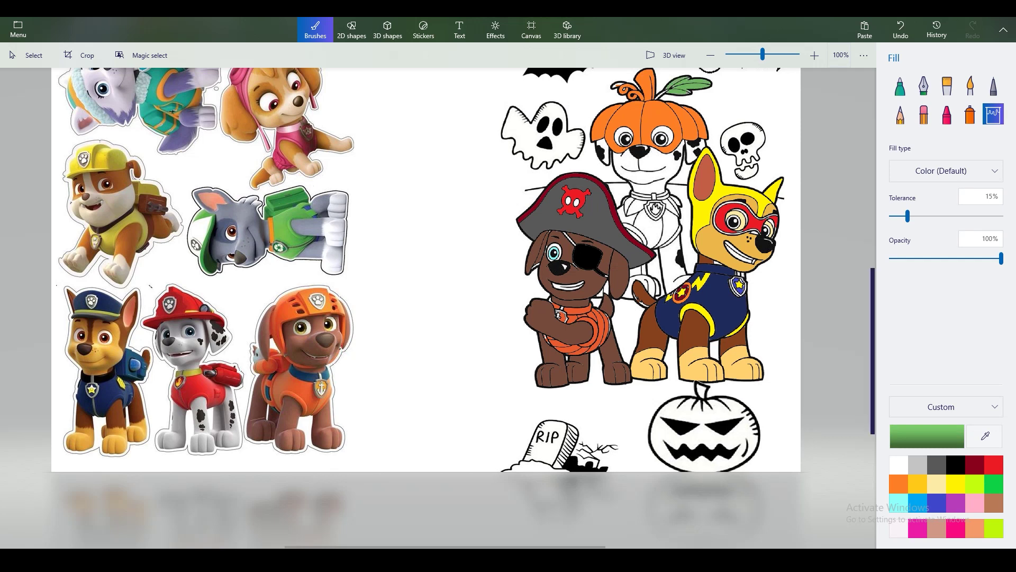
- Fill the back pup's vest sections with red
{"action": "left_click", "coordinate": [994, 465]}
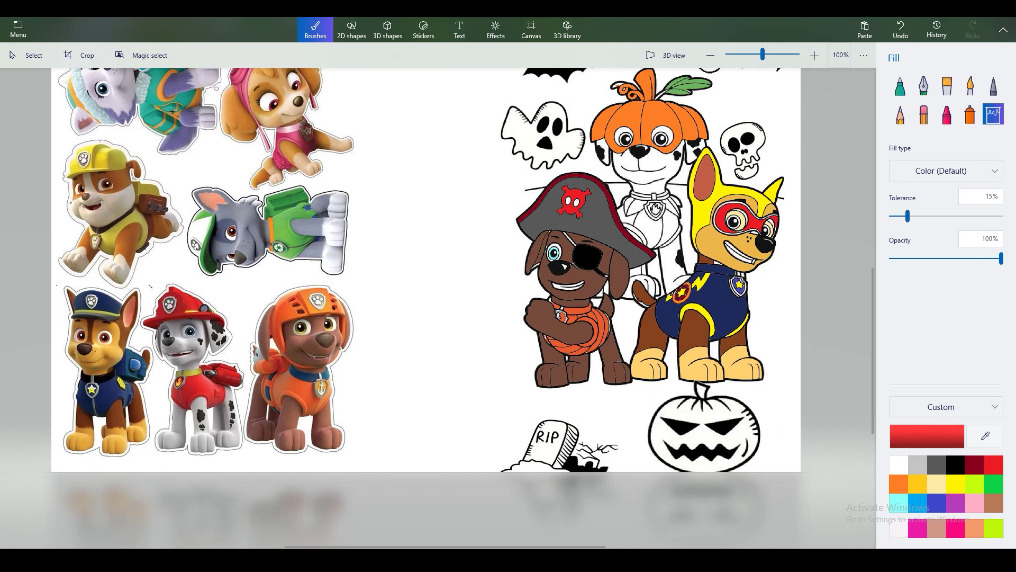
{"action": "left_click", "coordinate": [670, 231]}
{"action": "left_click", "coordinate": [651, 231]}
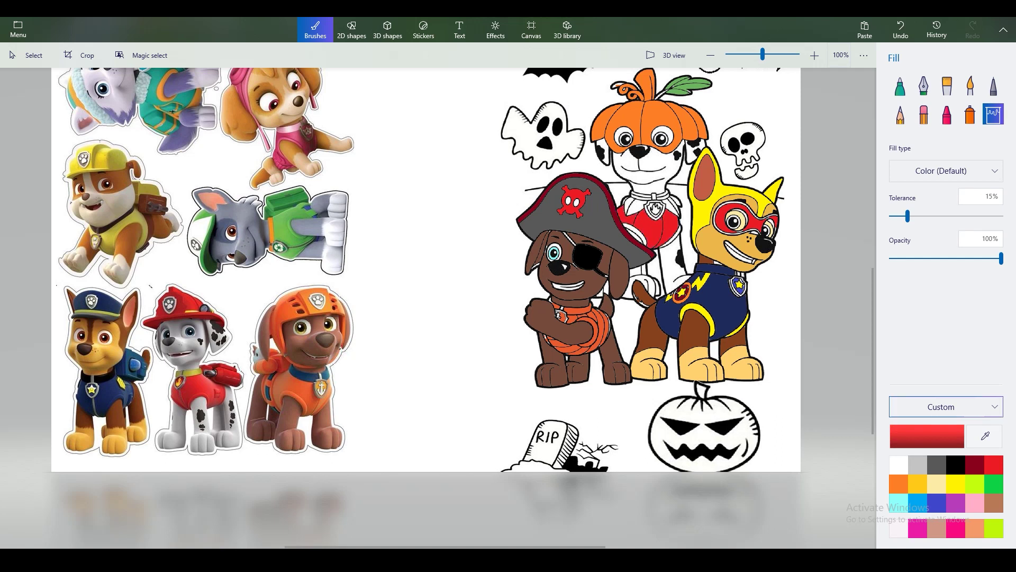
- Fill the pointed flaps of the back pup's collar with orange
{"action": "left_click", "coordinate": [899, 483]}
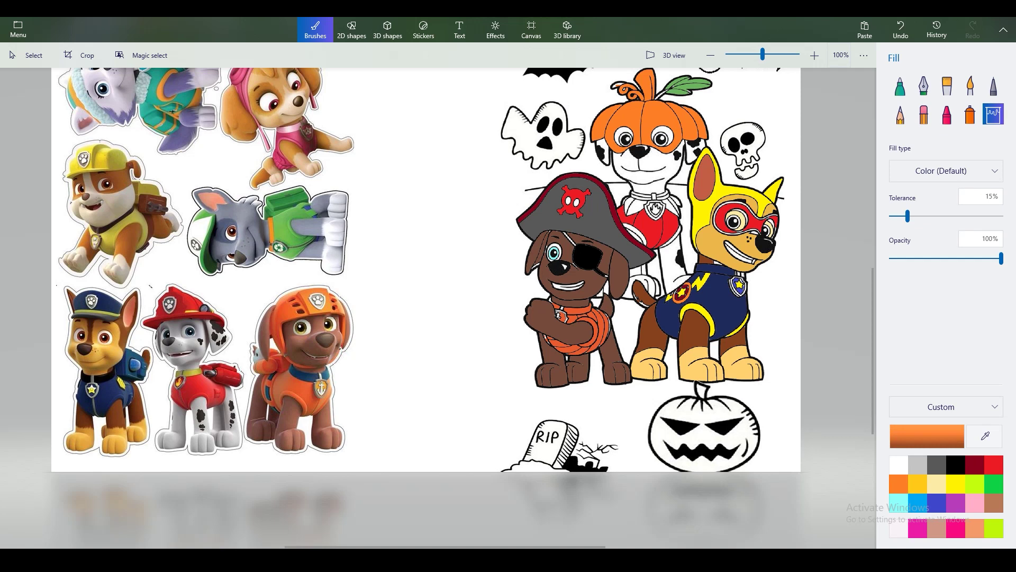
{"action": "left_click", "coordinate": [637, 203]}
{"action": "left_click", "coordinate": [629, 204]}
{"action": "left_click", "coordinate": [670, 206]}
{"action": "left_click", "coordinate": [676, 200]}
{"action": "left_click", "coordinate": [675, 206]}
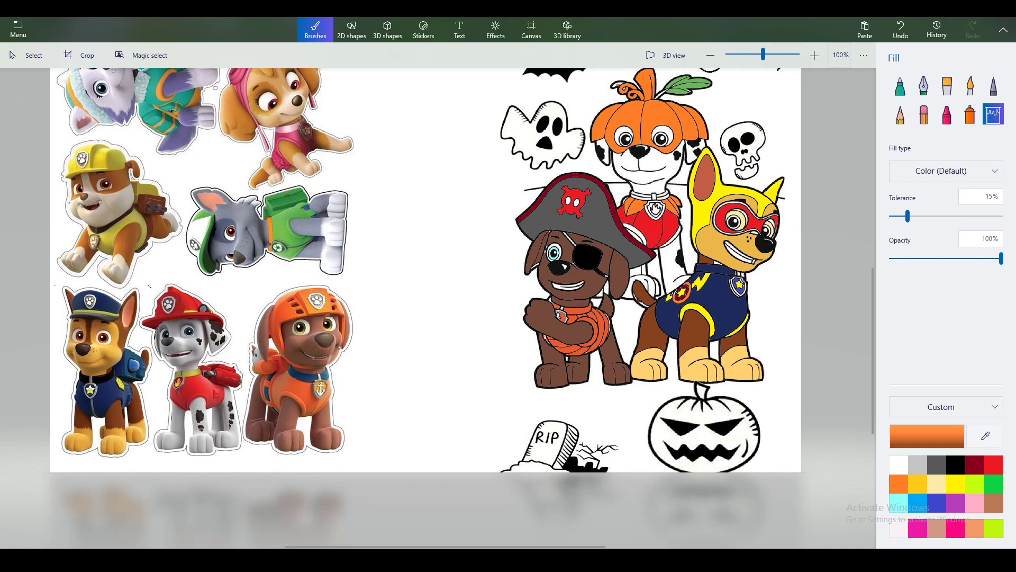
- Fill the leftover trim at the sides of the back pup's vest with orange and the badge's flame with gold
{"action": "scroll", "coordinate": [637, 235], "scroll_direction": "up", "scroll_amount": 5}
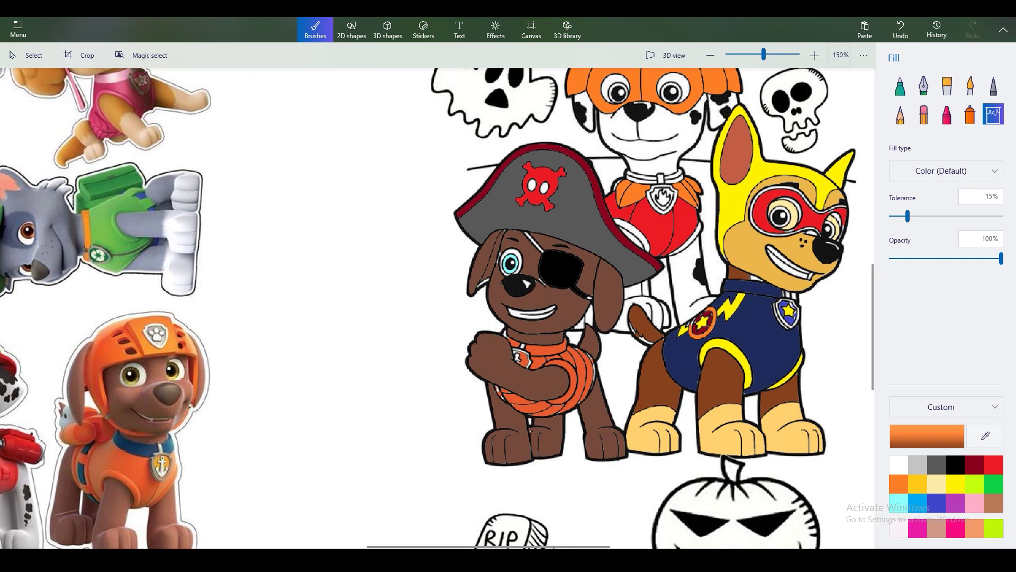
{"action": "left_click", "coordinate": [690, 244]}
{"action": "left_click", "coordinate": [641, 230]}
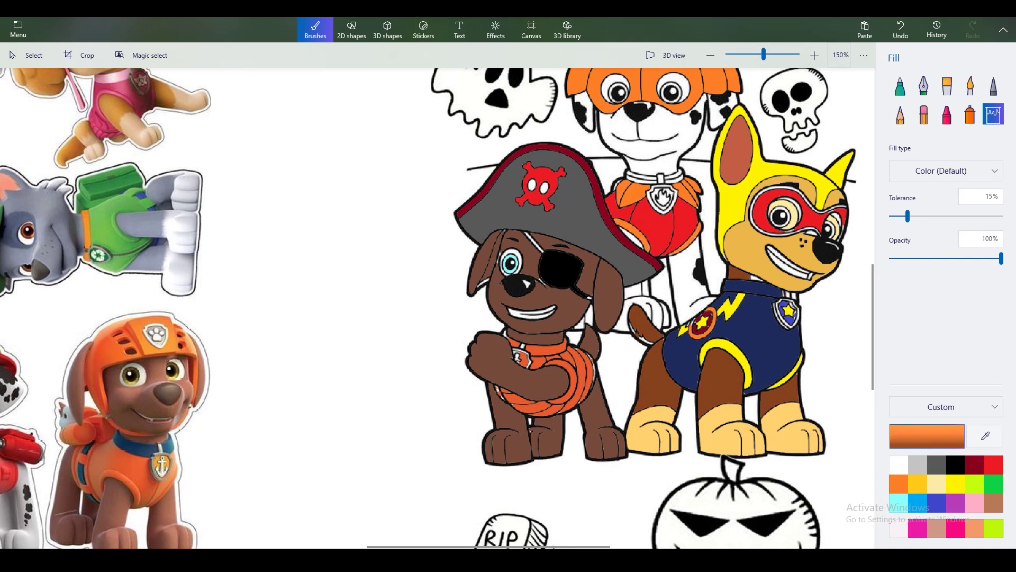
{"action": "left_click", "coordinate": [917, 484]}
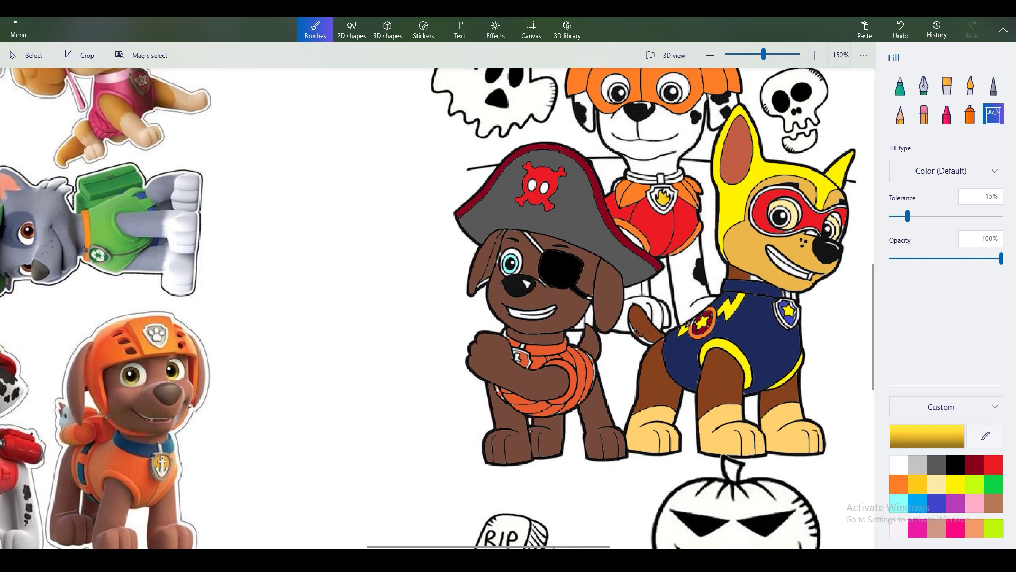
- Sample light gray from the red-helmeted Dalmatian reference pup and fill the back pup's face, legs and paws
{"action": "scroll", "coordinate": [633, 253], "scroll_direction": "down", "scroll_amount": 5}
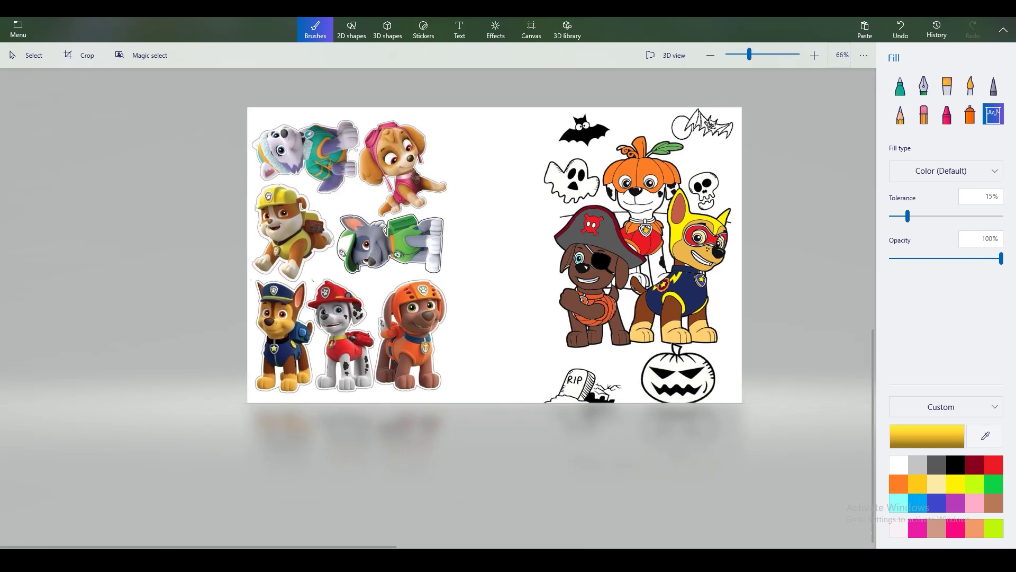
{"action": "left_click", "coordinate": [985, 435]}
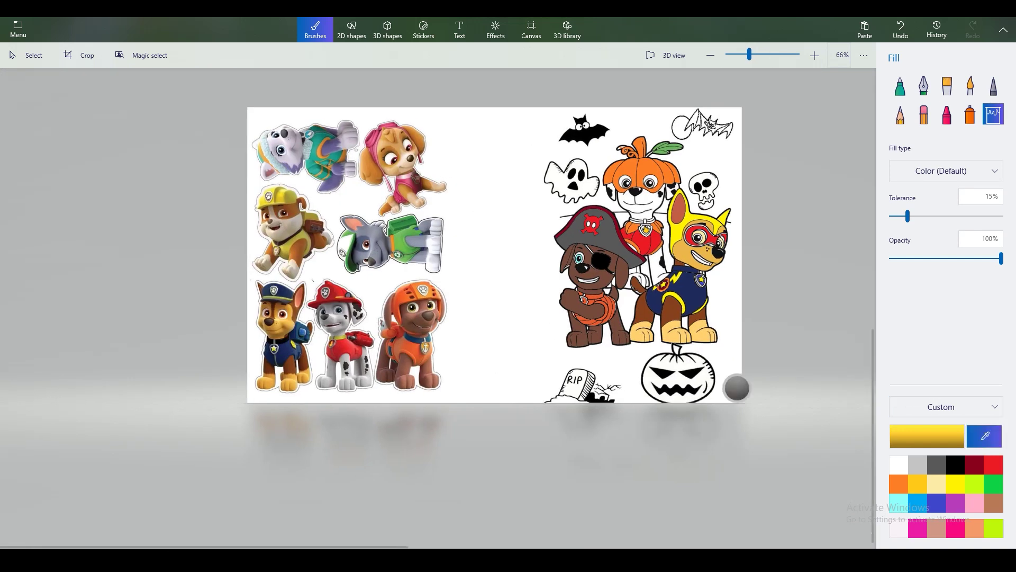
{"action": "left_click", "coordinate": [338, 303]}
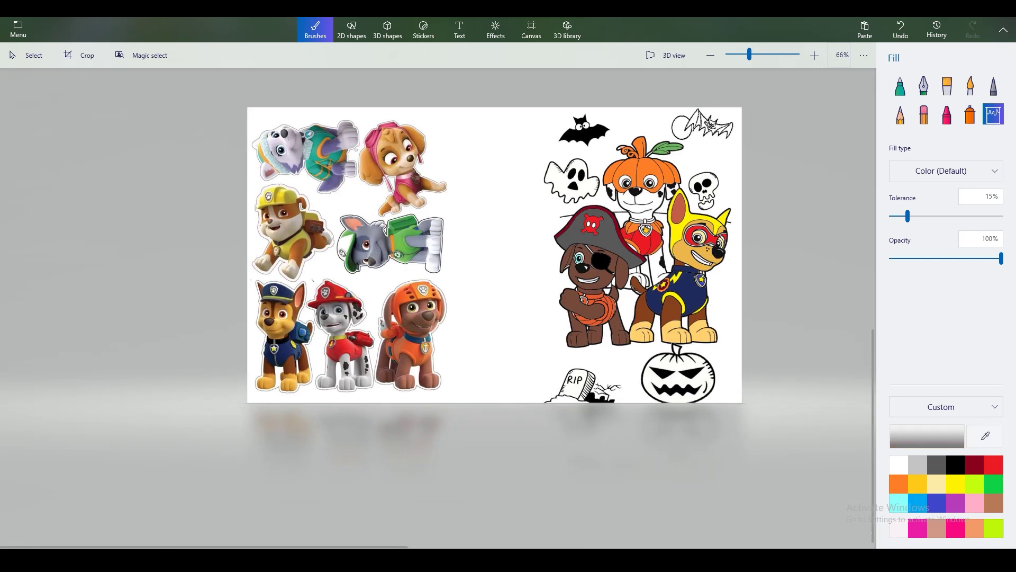
{"action": "left_click", "coordinate": [640, 207]}
{"action": "left_click", "coordinate": [658, 265]}
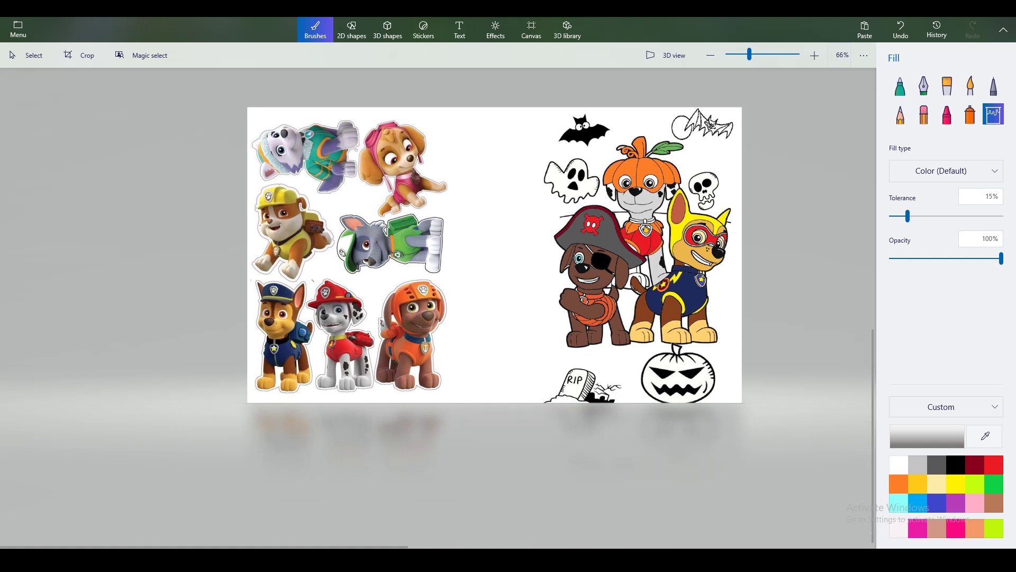
{"action": "left_click", "coordinate": [633, 271]}
{"action": "left_click", "coordinate": [635, 281]}
- Sample orange from the reference pup with the orange helmet and fill the jack-o'-lantern
{"action": "left_click", "coordinate": [985, 435]}
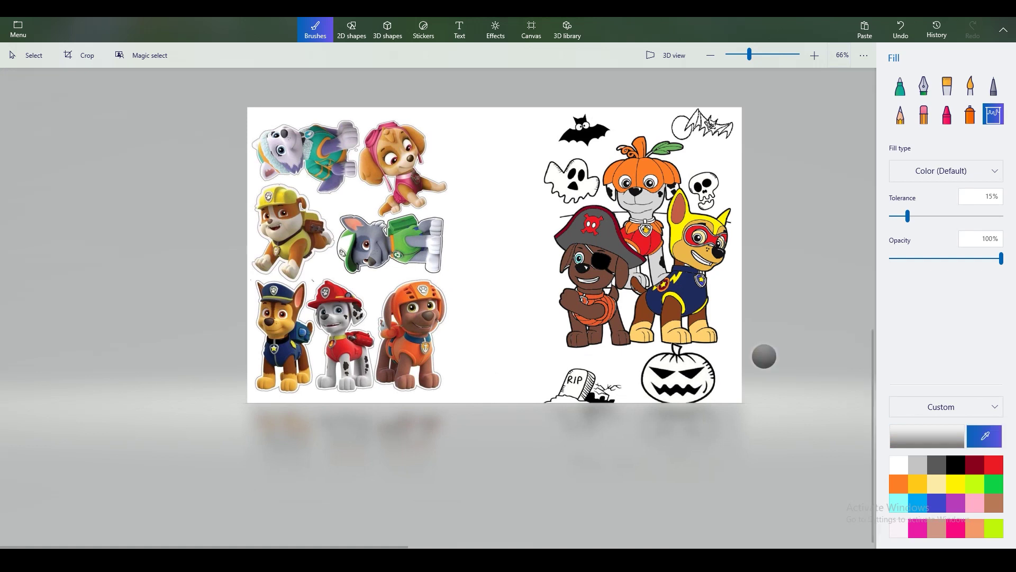
{"action": "scroll", "coordinate": [718, 363], "scroll_direction": "up", "scroll_amount": 1}
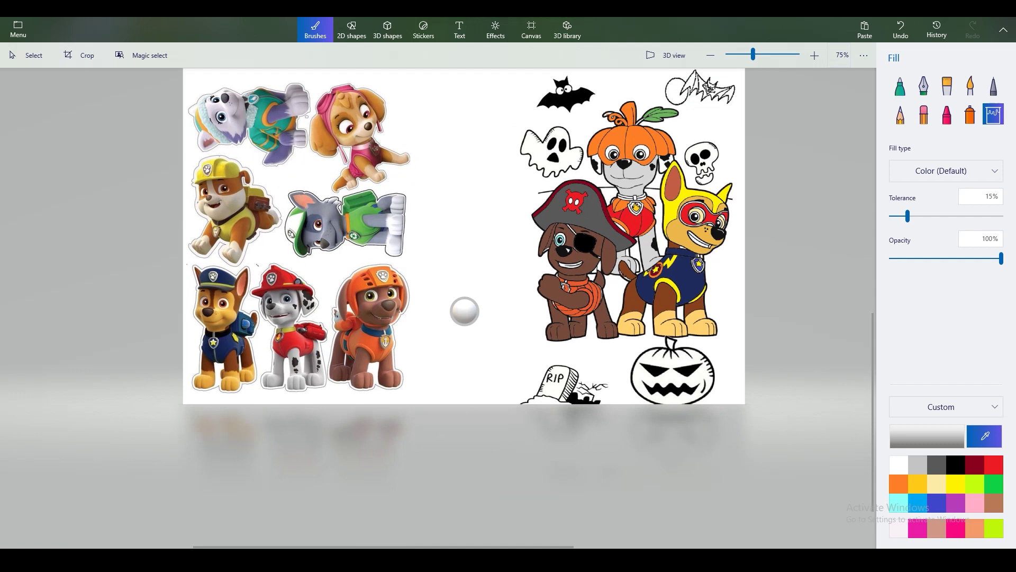
{"action": "left_click", "coordinate": [364, 316]}
{"action": "left_click", "coordinate": [656, 362]}
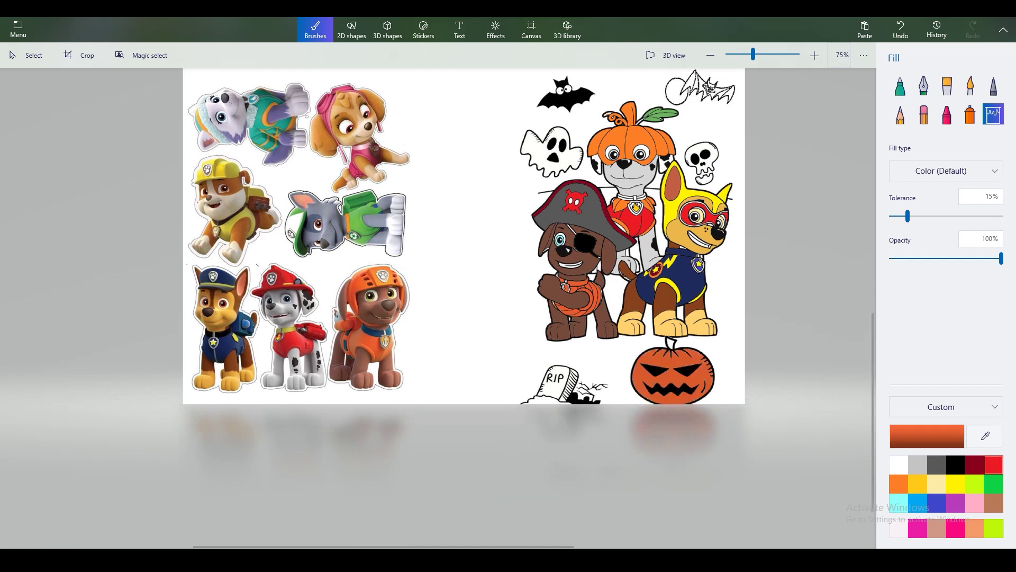
- Fill the skull with dark gray and the ghost with light gray sampled from the back pup's face
{"action": "left_click", "coordinate": [936, 464]}
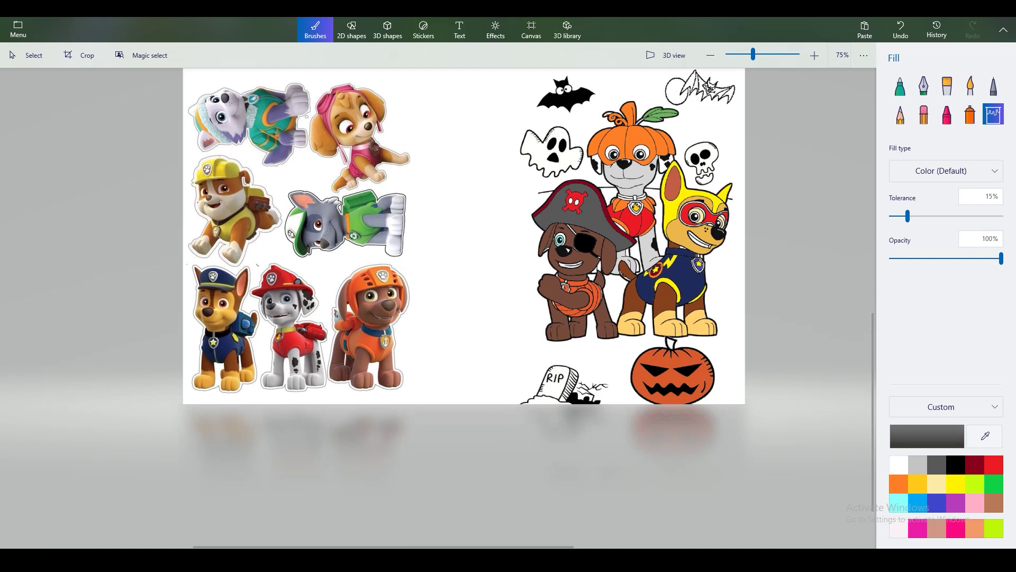
{"action": "left_click", "coordinate": [701, 155]}
{"action": "left_click", "coordinate": [985, 436]}
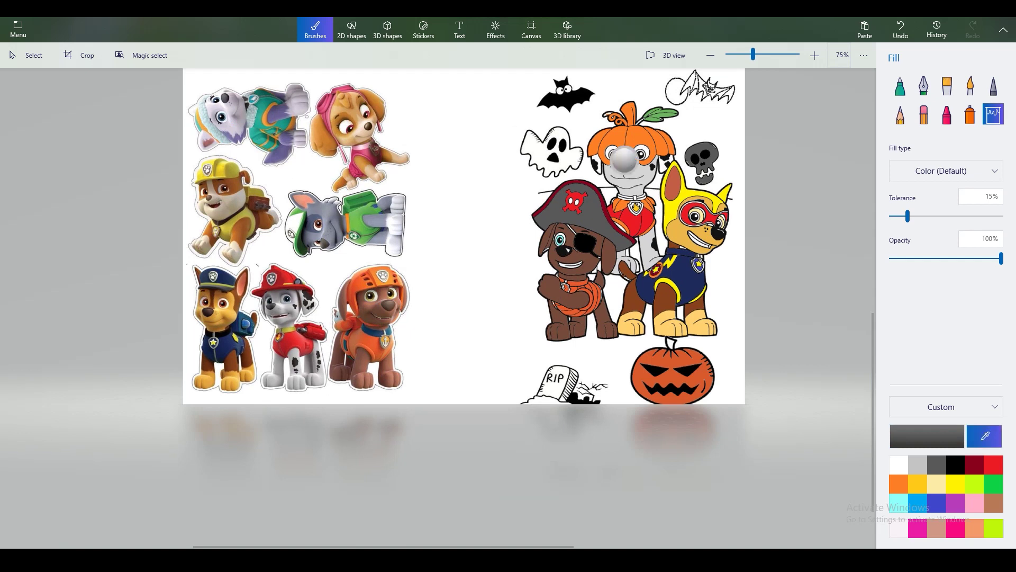
{"action": "left_click", "coordinate": [636, 167]}
{"action": "left_click", "coordinate": [535, 150]}
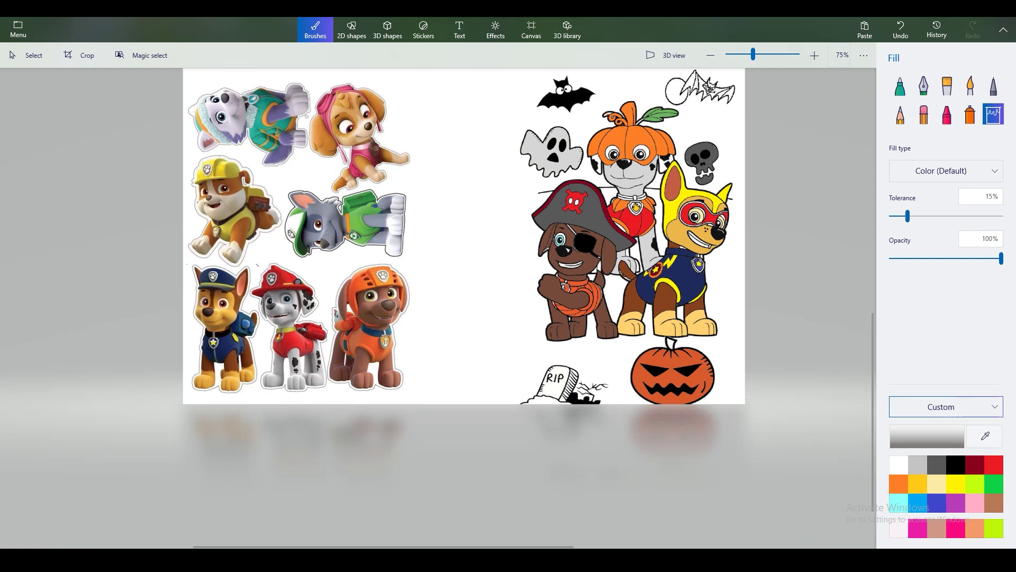
- Fill the moon behind the spread-winged bat with light gray
{"action": "left_click", "coordinate": [955, 484]}
{"action": "left_click", "coordinate": [918, 464]}
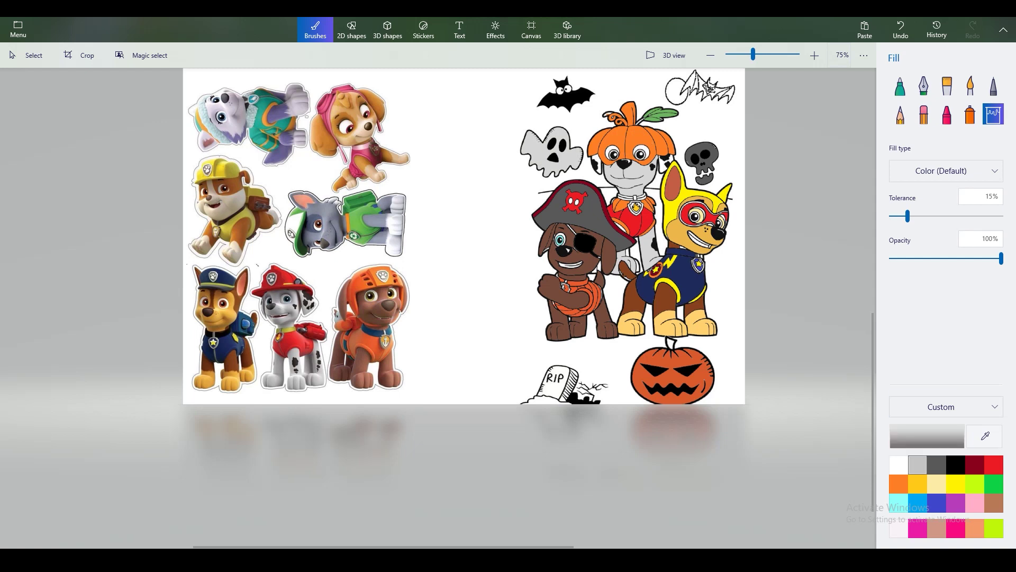
{"action": "left_click", "coordinate": [676, 91]}
- Fill the wing sections of the bat in front of the moon with black
{"action": "left_click", "coordinate": [956, 464]}
{"action": "scroll", "coordinate": [699, 123], "scroll_direction": "up", "scroll_amount": 2}
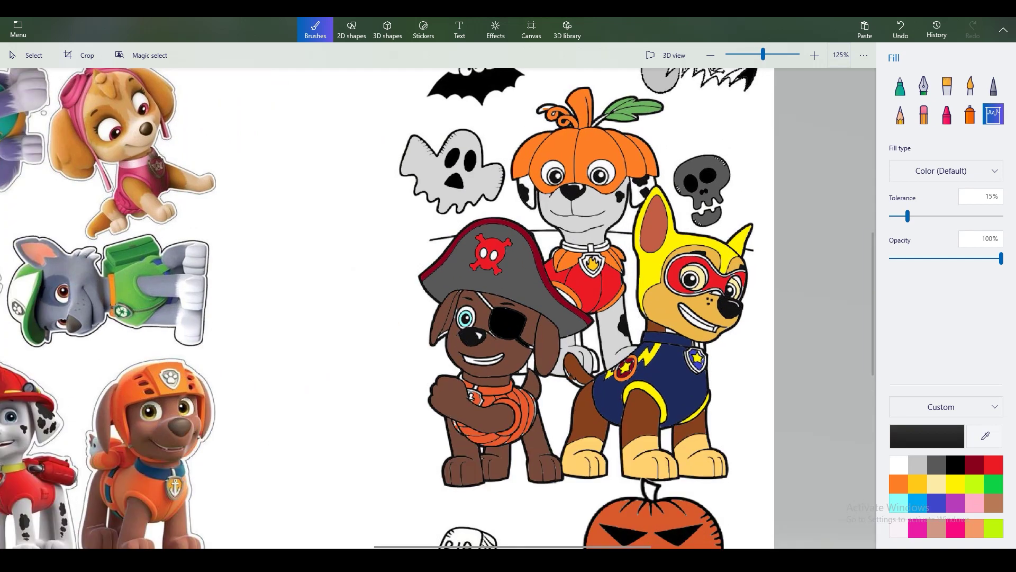
{"action": "scroll", "coordinate": [387, 307], "scroll_direction": "up", "scroll_amount": 3}
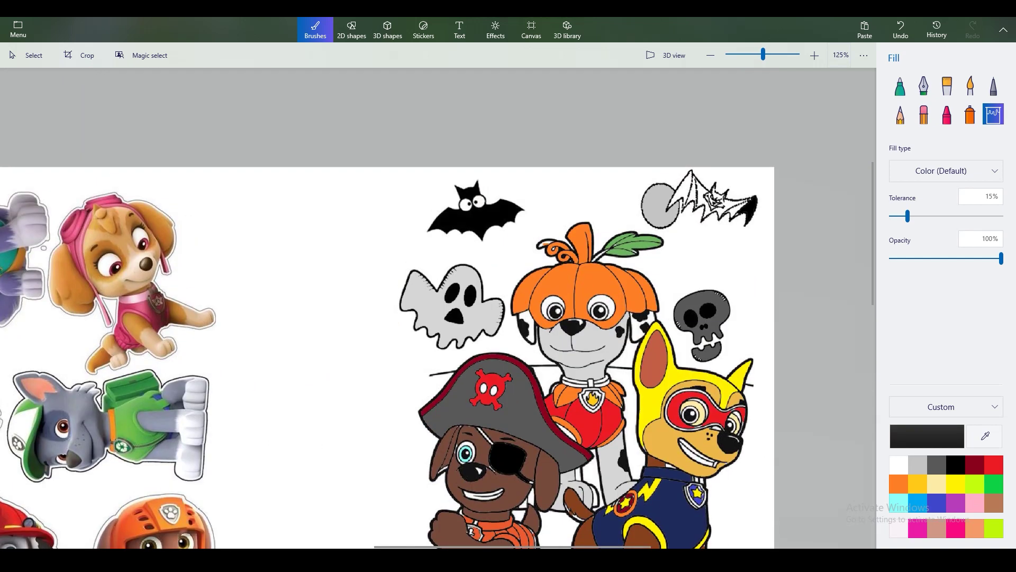
{"action": "left_click", "coordinate": [726, 206]}
{"action": "left_click", "coordinate": [681, 191]}
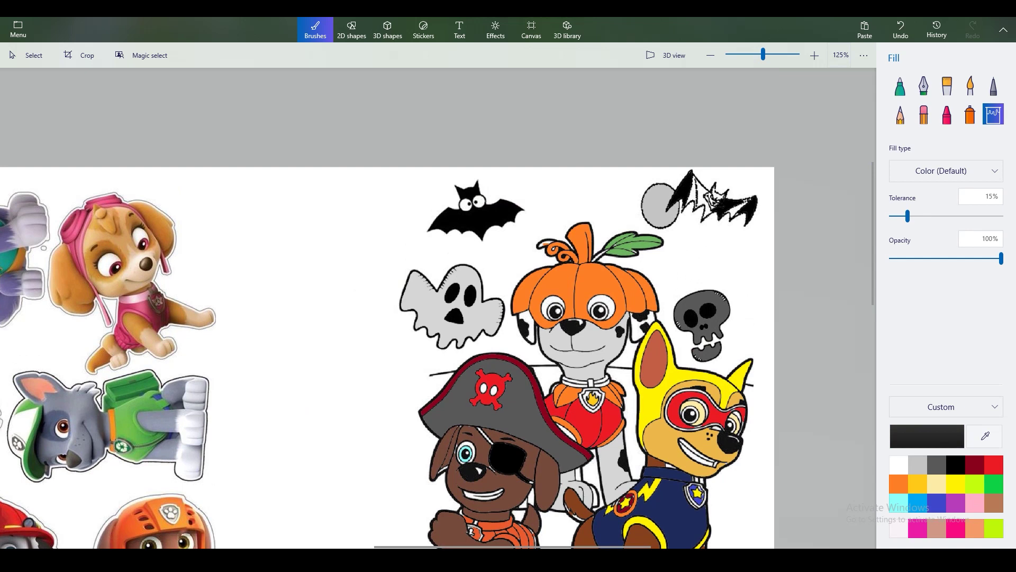
{"action": "left_click", "coordinate": [703, 202]}
- Fill the ground mound in front of the RIP tombstone with brown
{"action": "scroll", "coordinate": [704, 202], "scroll_direction": "down", "scroll_amount": 5}
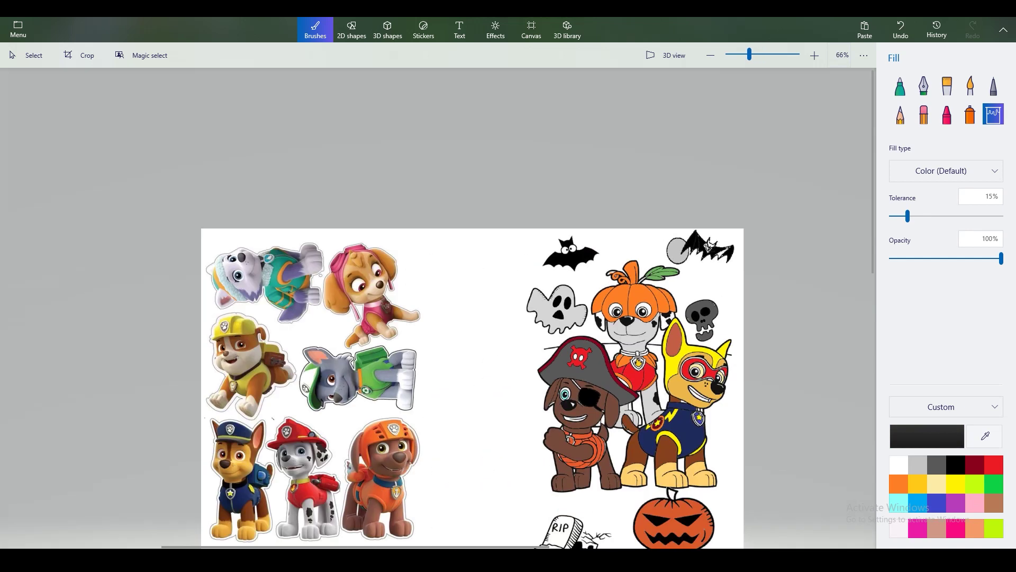
{"action": "scroll", "coordinate": [601, 208], "scroll_direction": "up", "scroll_amount": 4}
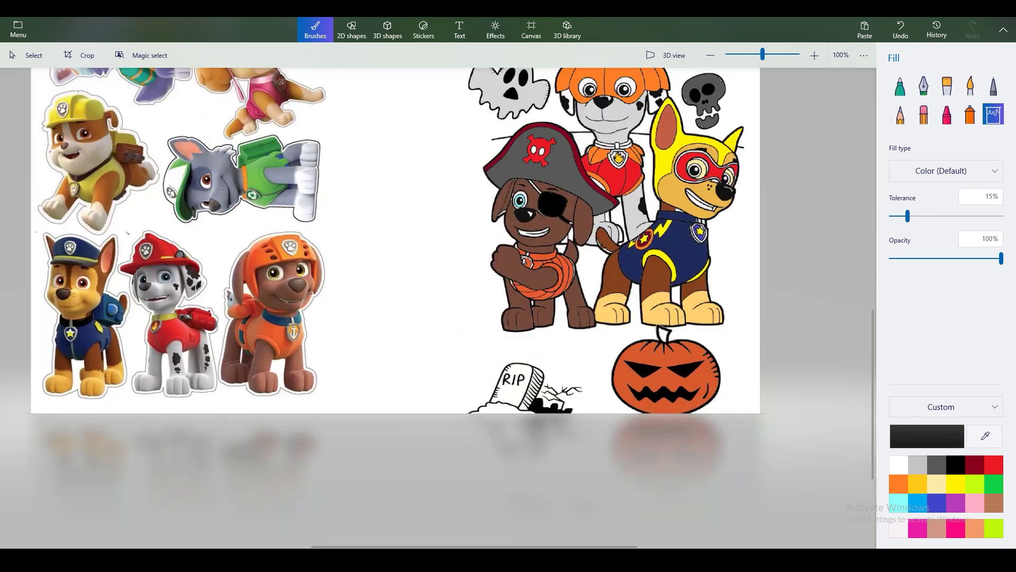
{"action": "left_click", "coordinate": [994, 503]}
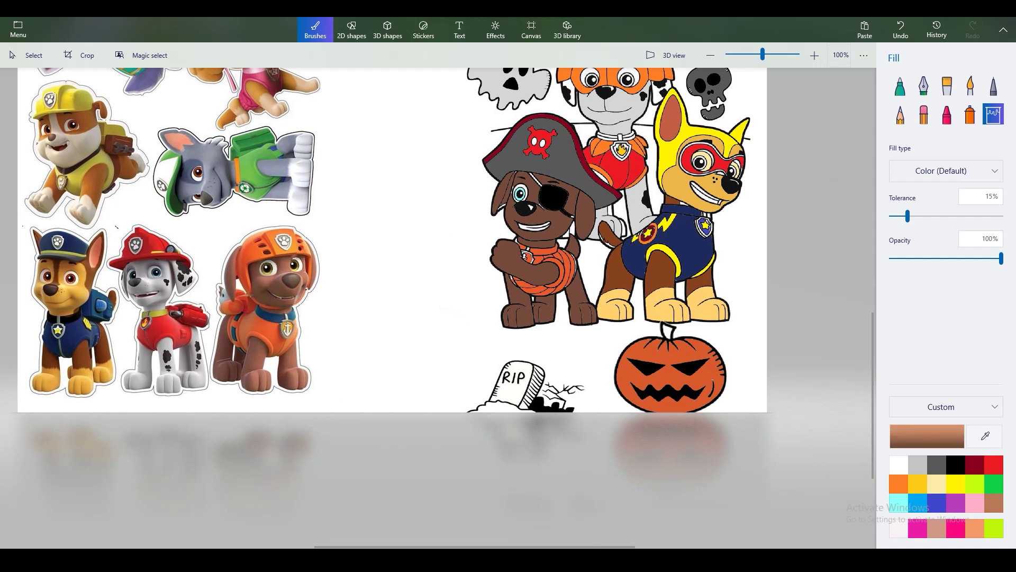
{"action": "left_click", "coordinate": [492, 407]}
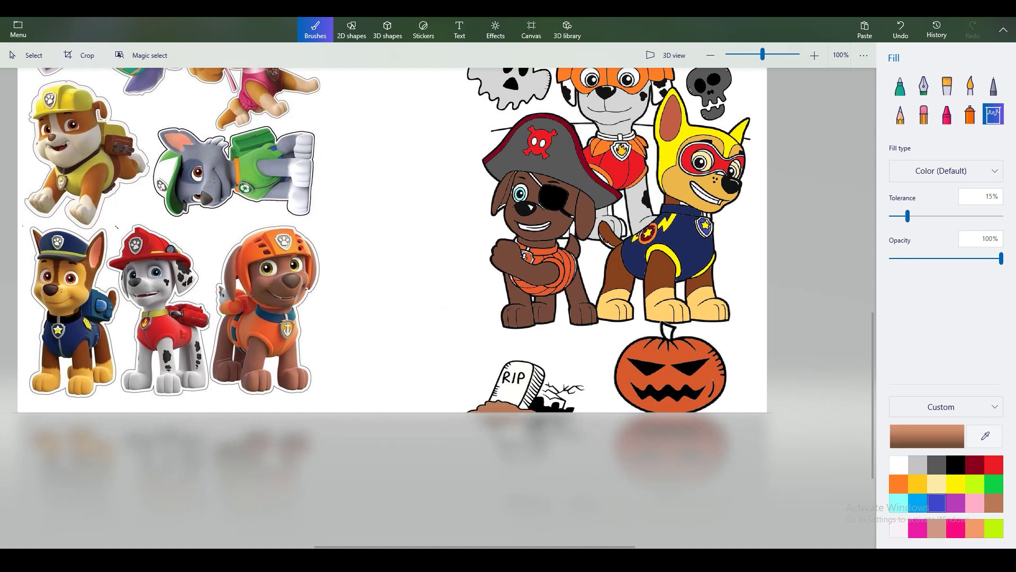
- Fill the tombstone's front and side with indigo blue, and undo the last two fills
{"action": "left_click", "coordinate": [507, 393]}
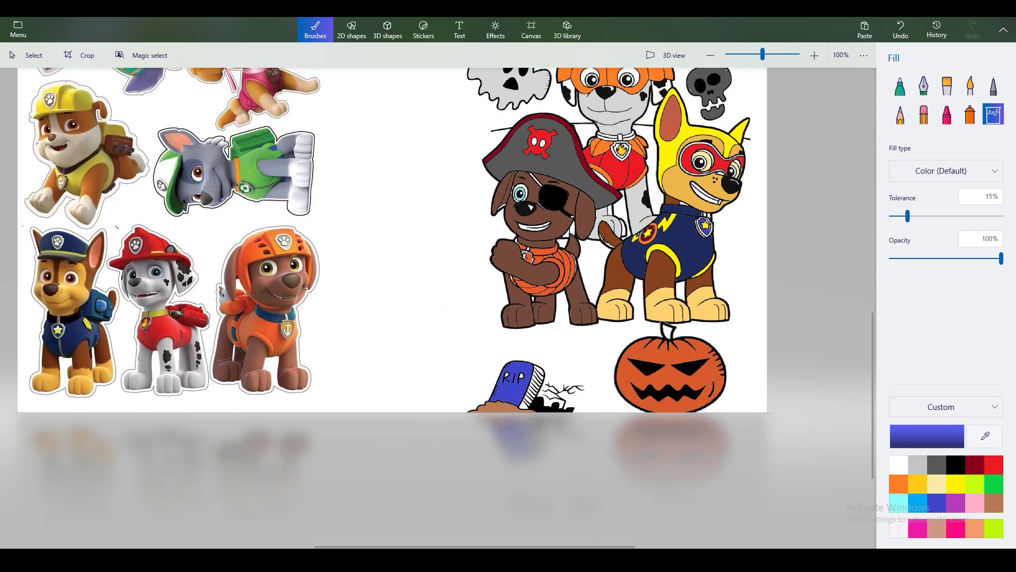
{"action": "left_click", "coordinate": [524, 405]}
{"action": "left_click", "coordinate": [531, 393]}
{"action": "left_click", "coordinate": [536, 381]}
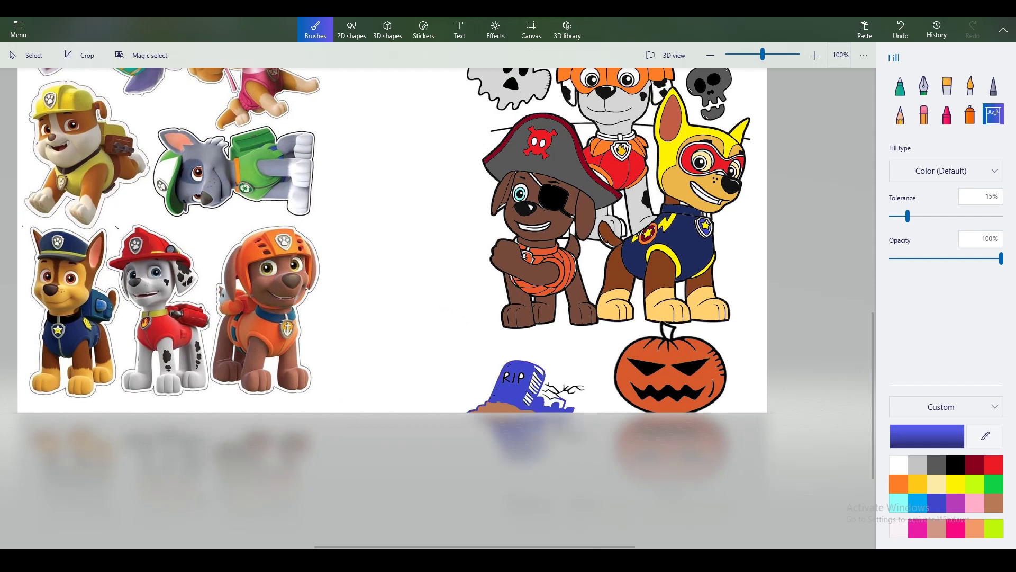
{"action": "key", "text": "ctrl+z"}
{"action": "key", "text": "ctrl+z"}
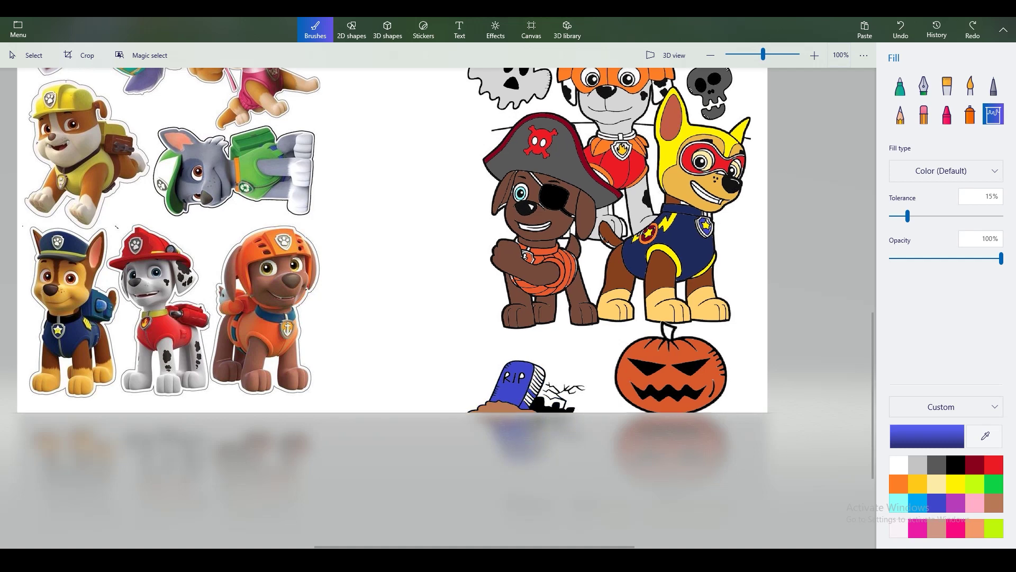
- Fill the white page background and the enclosed white gaps between the pups with light yellow
{"action": "scroll", "coordinate": [401, 312], "scroll_direction": "up", "scroll_amount": 1}
{"action": "scroll", "coordinate": [401, 312], "scroll_direction": "down", "scroll_amount": 2}
{"action": "scroll", "coordinate": [424, 254], "scroll_direction": "down", "scroll_amount": 2}
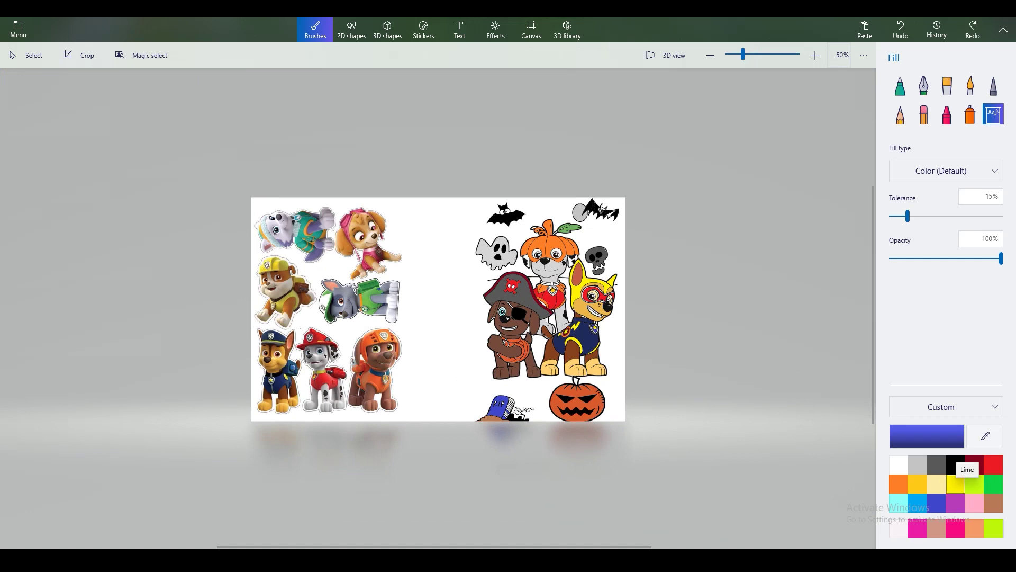
{"action": "left_click", "coordinate": [937, 483]}
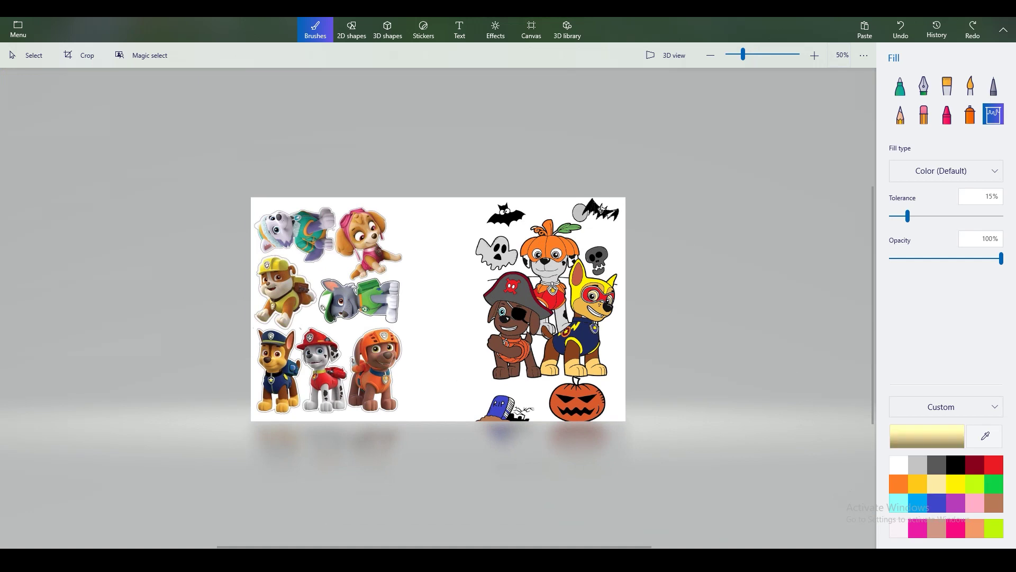
{"action": "left_click", "coordinate": [295, 354]}
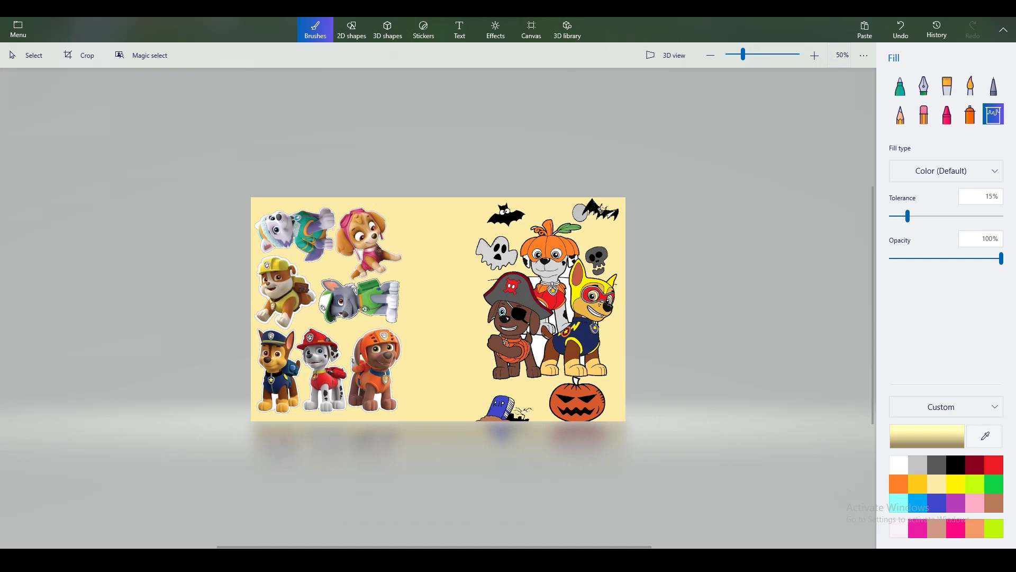
{"action": "left_click", "coordinate": [538, 347]}
{"action": "left_click", "coordinate": [568, 296]}
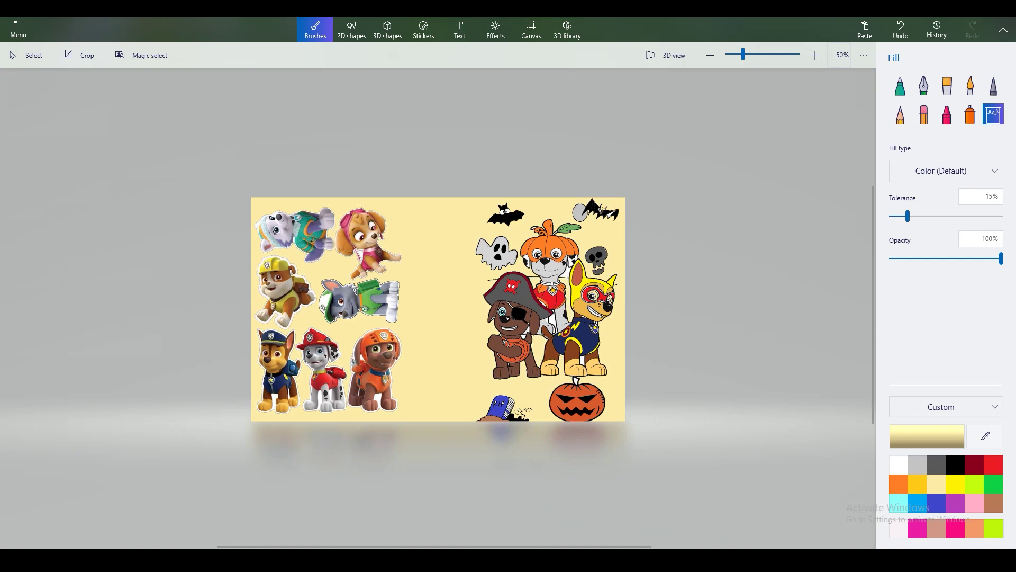